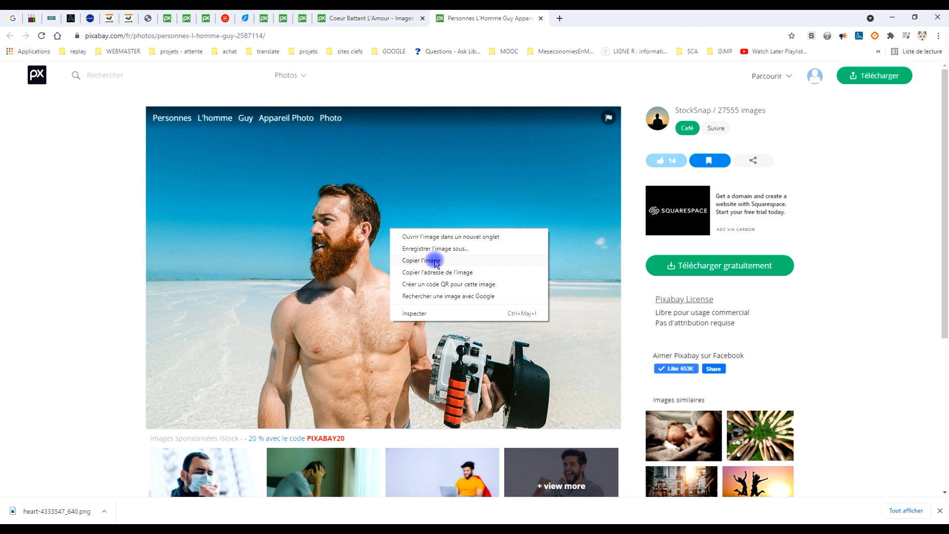
Step: Copy the bearded man's photo from the Pixabay page, switch to GIMP and paste it as a new image
click(435, 261)
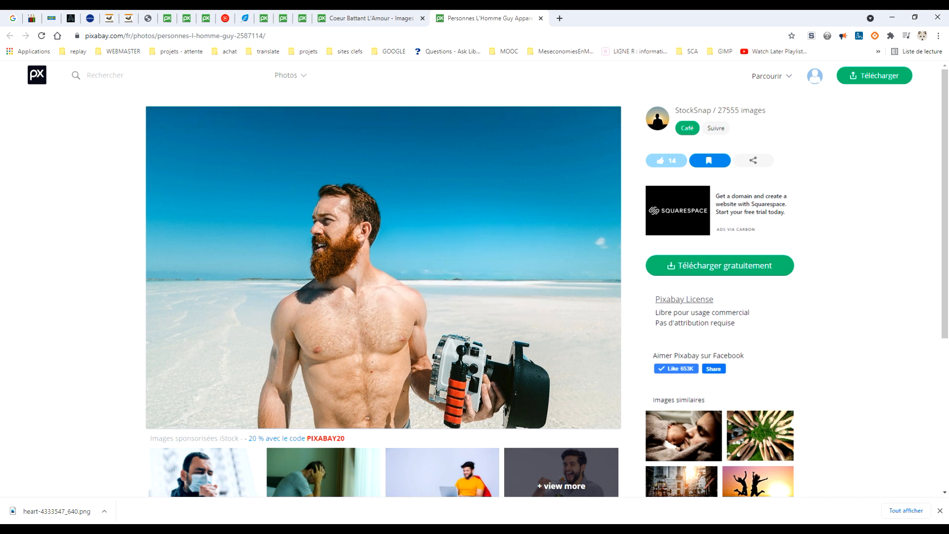
click(170, 529)
click(36, 27)
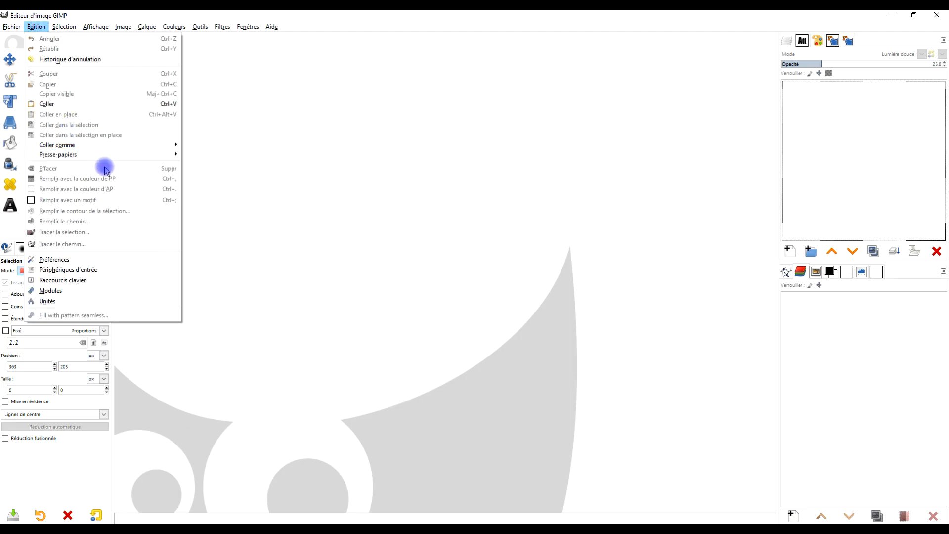
mouse_move(123, 144)
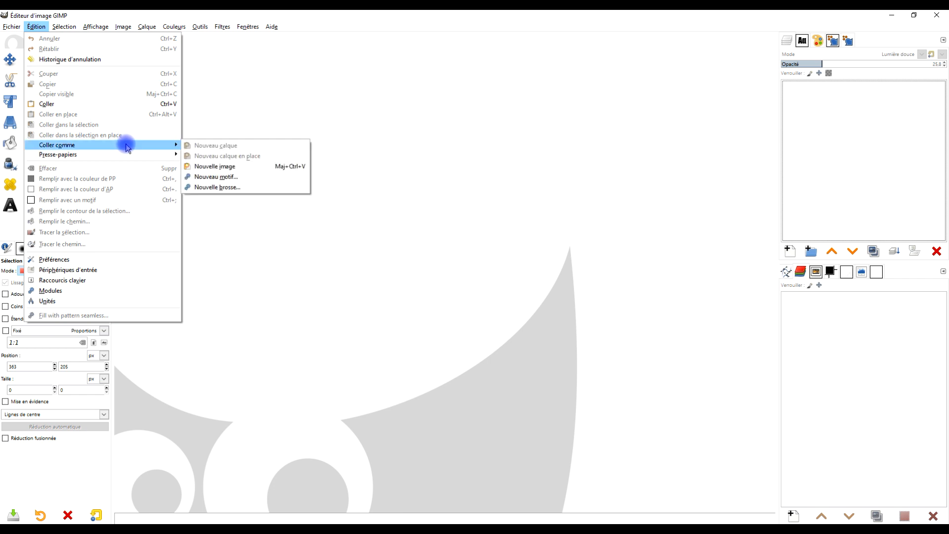
click(238, 164)
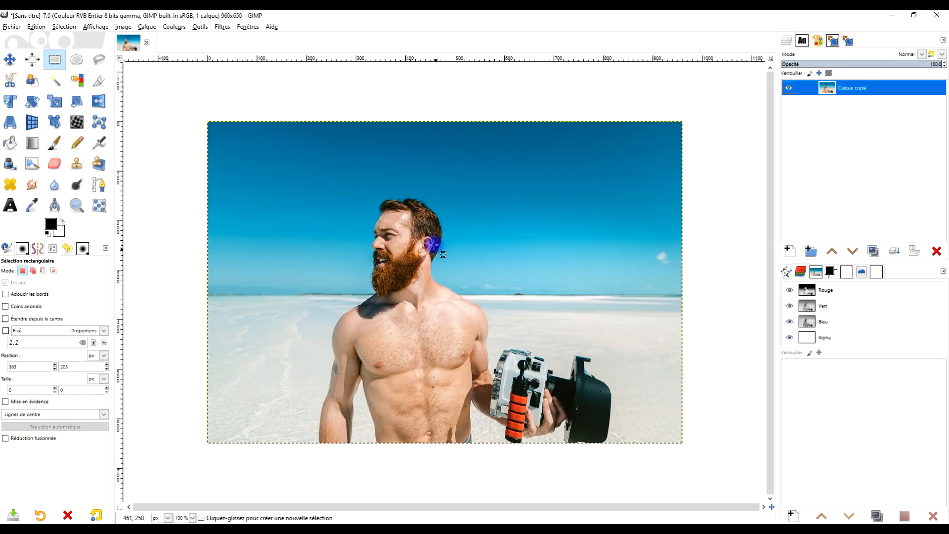
Step: Activate the Crop tool and bring up its tool options
drag(542, 313, 523, 289)
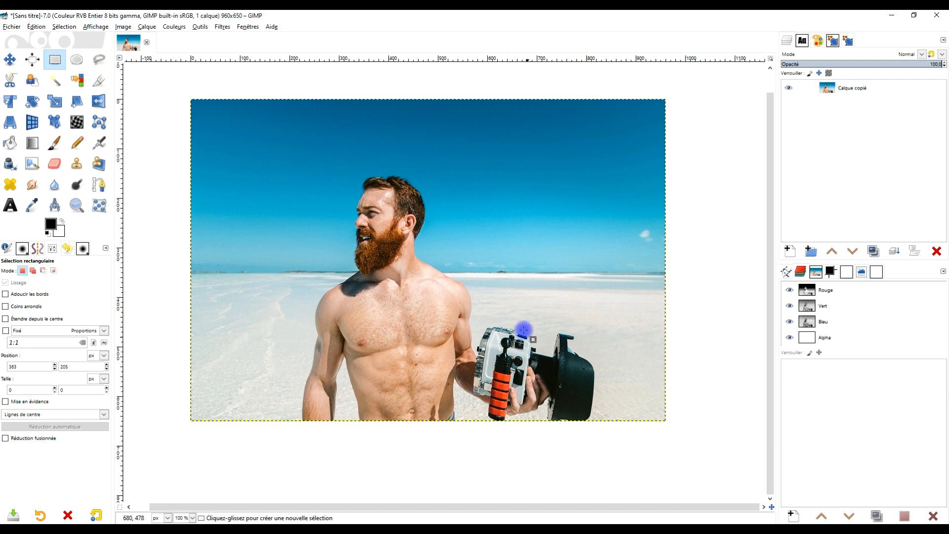
click(100, 80)
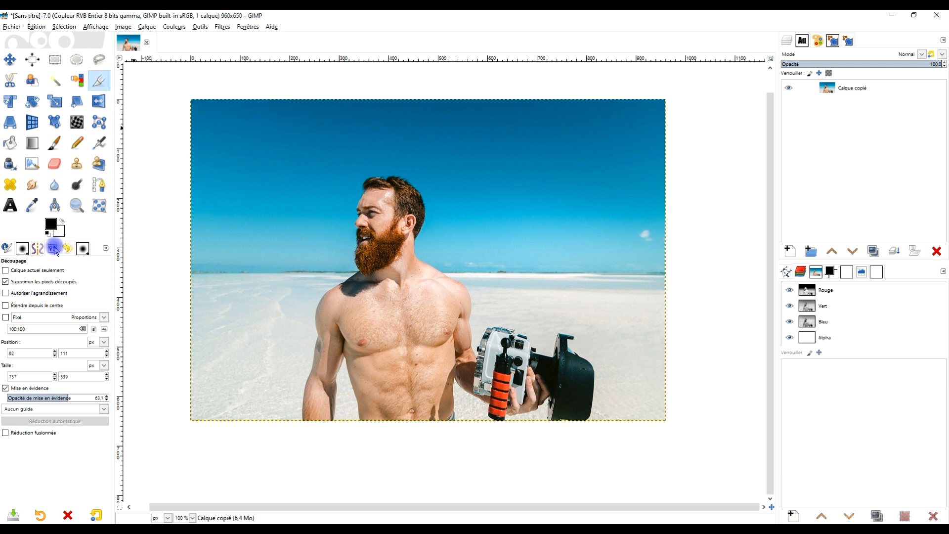
click(107, 248)
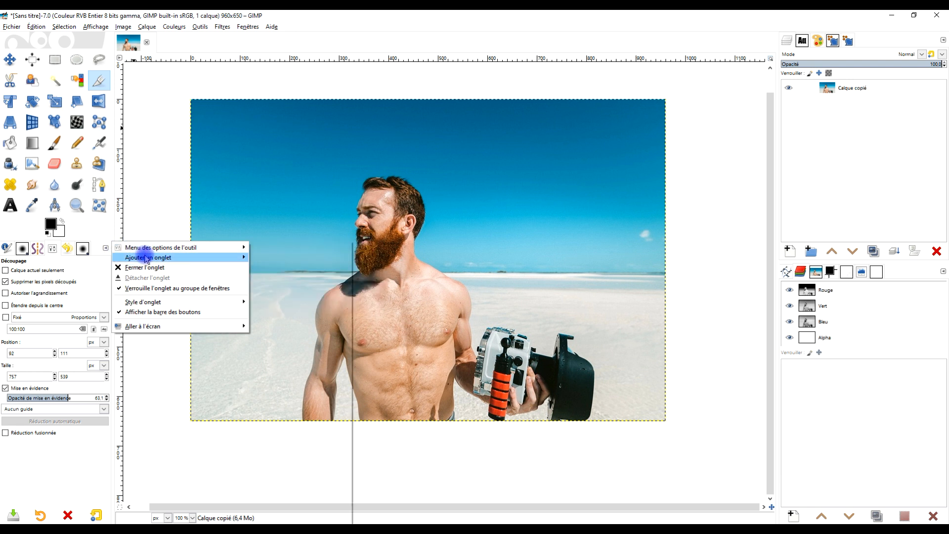
mouse_move(147, 258)
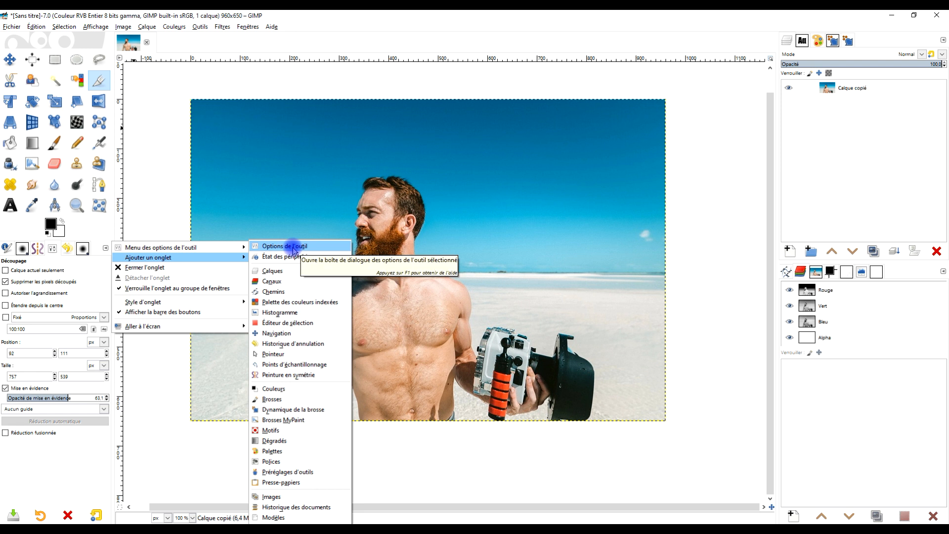
click(63, 250)
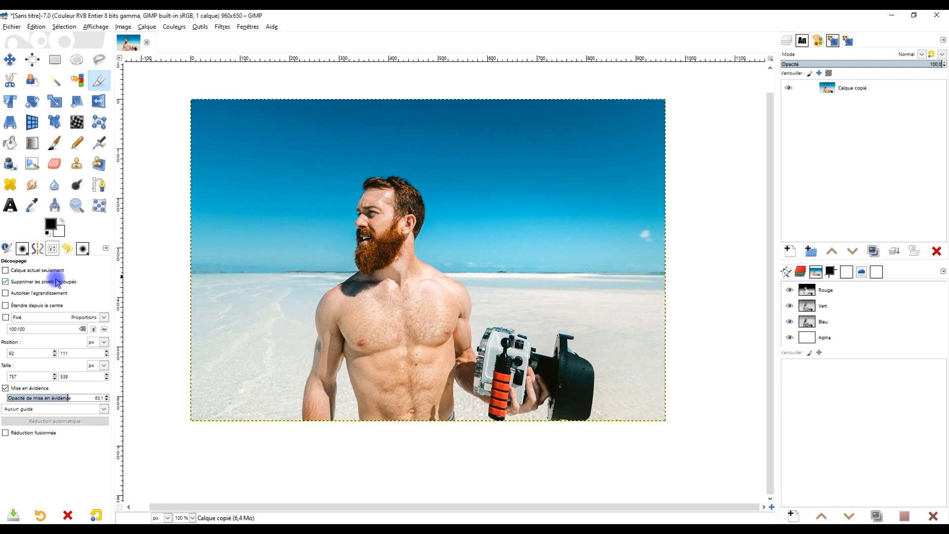
Step: Crop the photo around the man and his camera to about 696 × 540 px
drag(275, 158, 602, 460)
drag(290, 297, 277, 296)
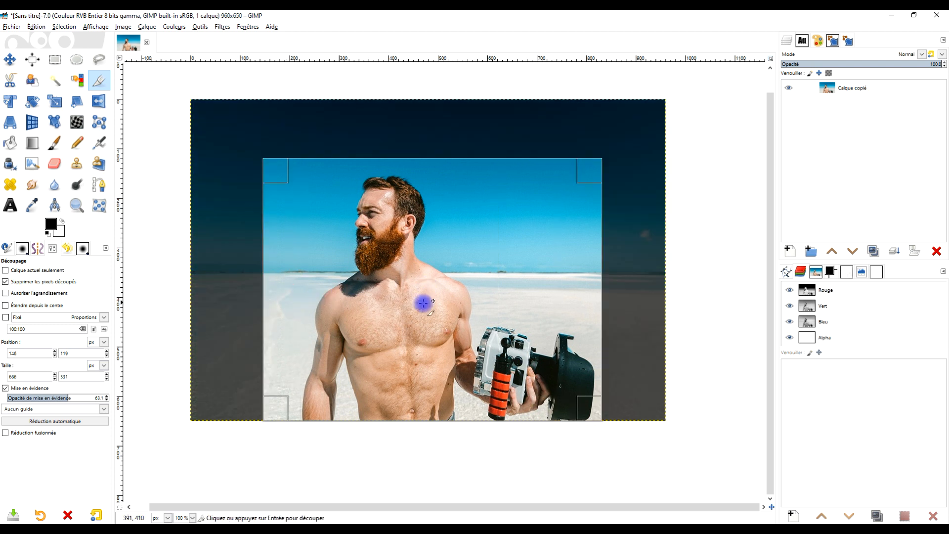
drag(592, 286, 596, 286)
drag(443, 174, 443, 170)
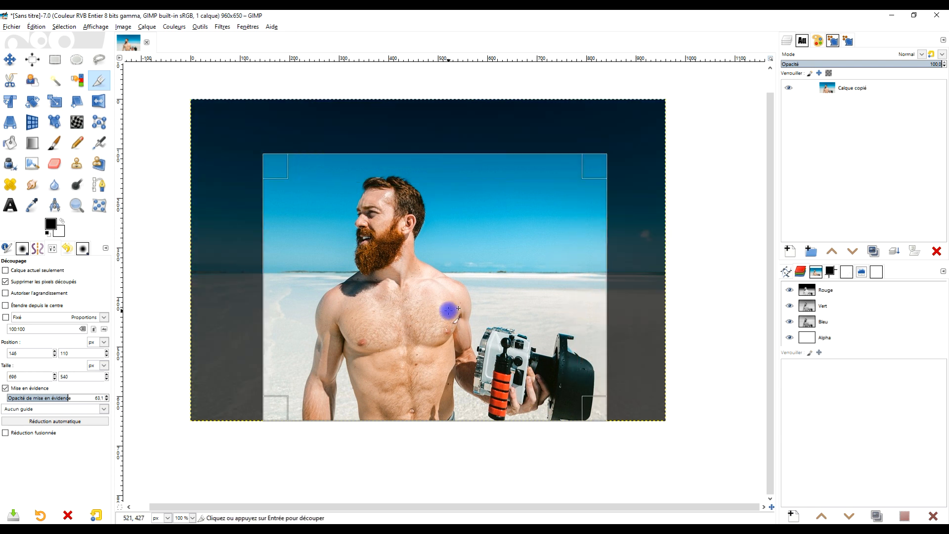
click(434, 290)
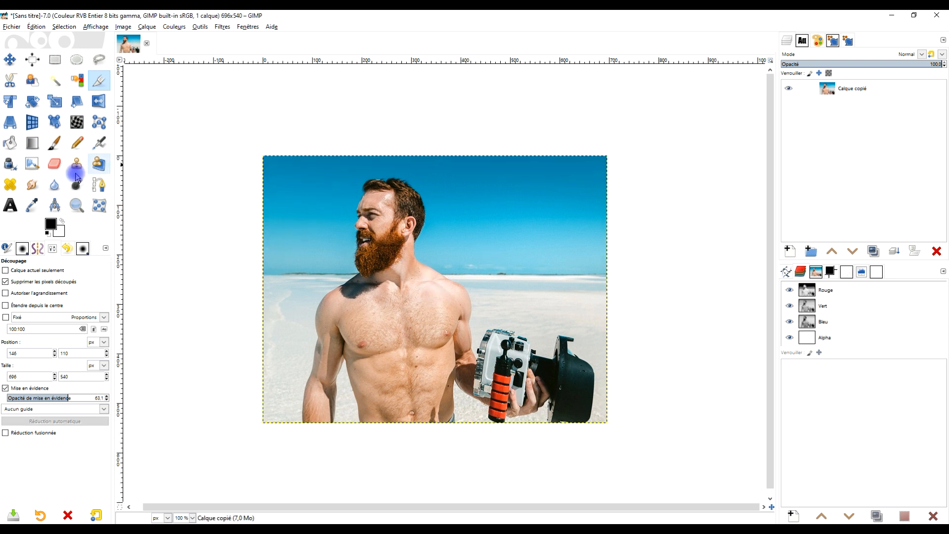
click(74, 205)
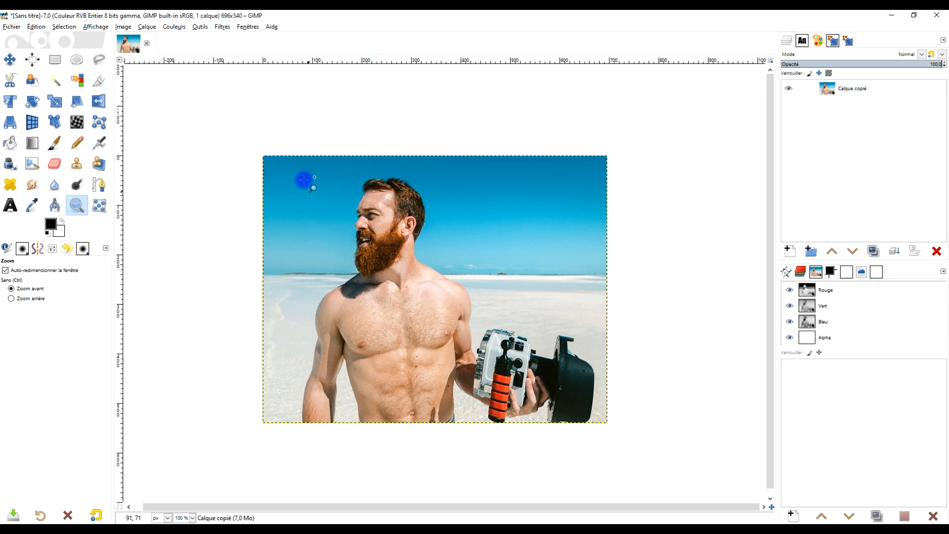
drag(257, 149, 635, 438)
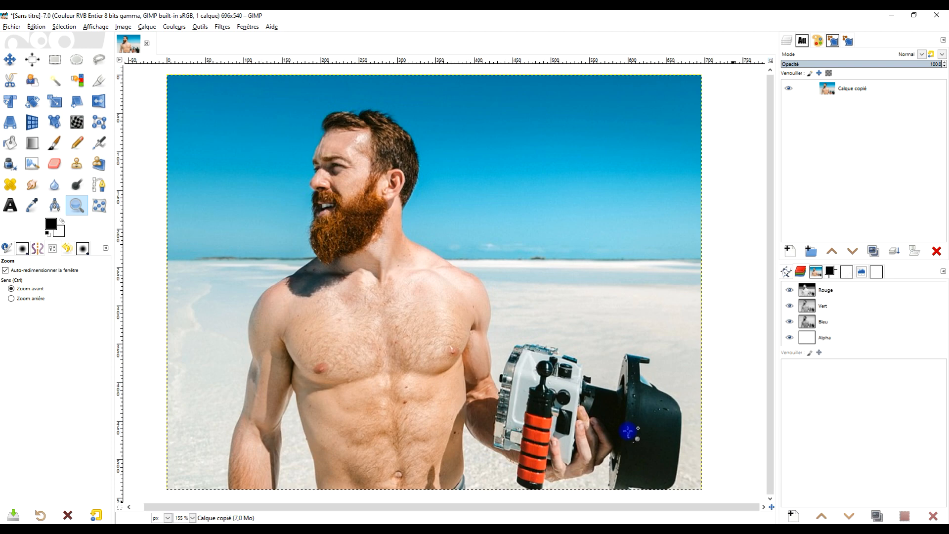
Step: Switch to the winged-heart page on Pixabay in the browser, like the image and show its free download sizes
key(alt+Tab)
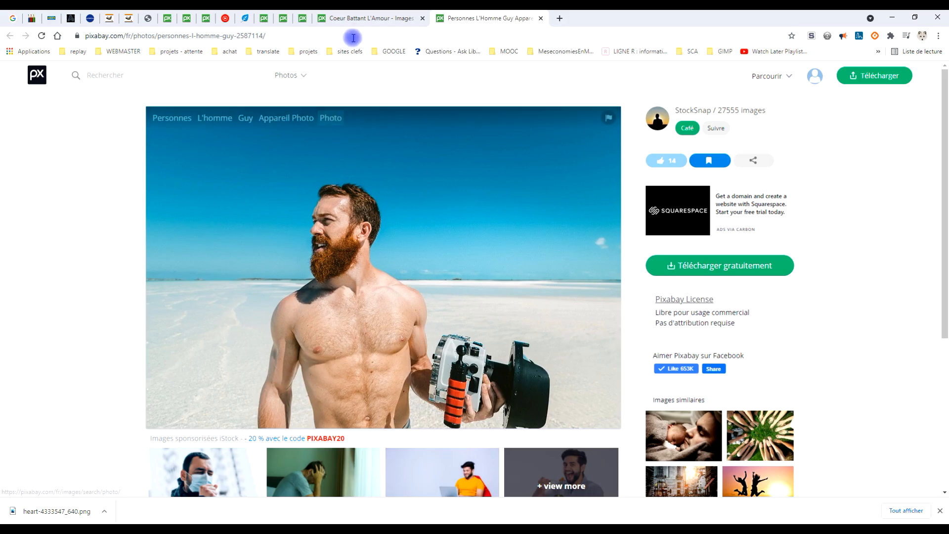
click(363, 18)
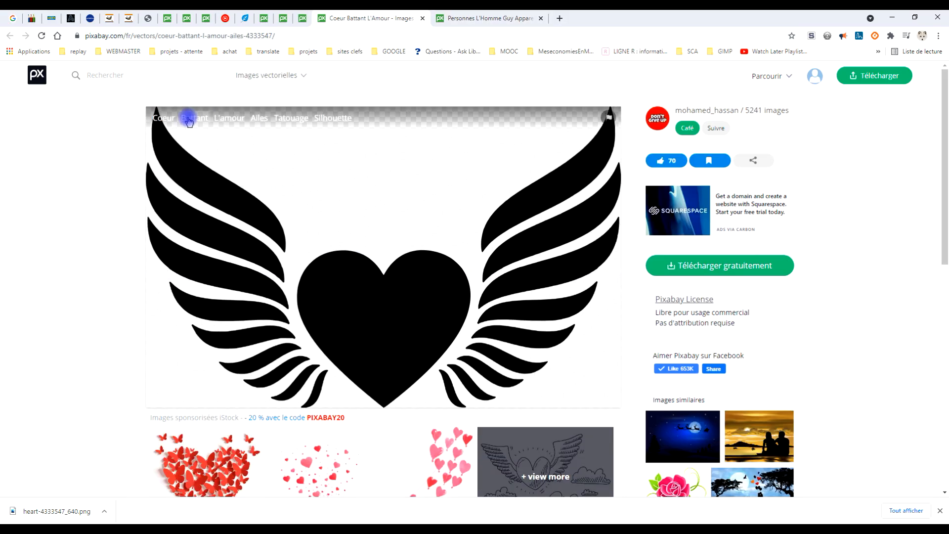
click(668, 161)
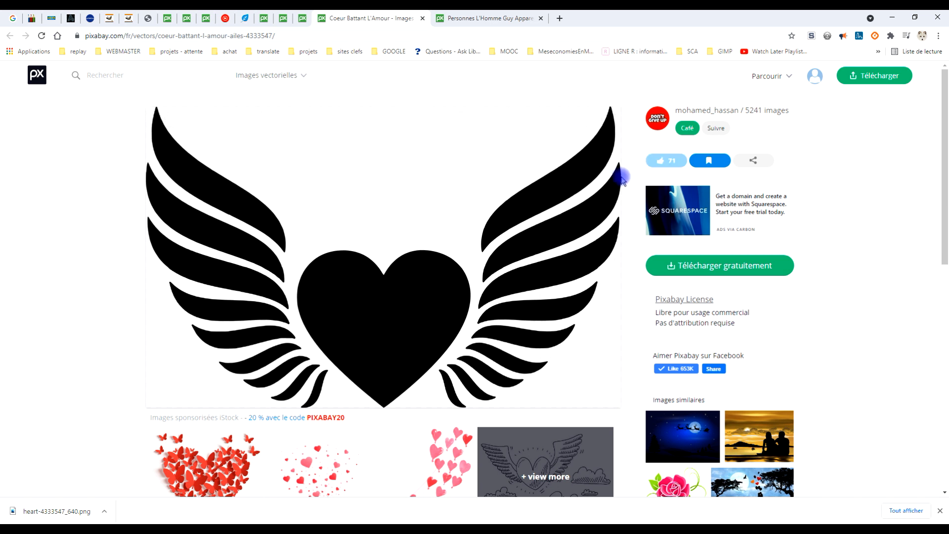
click(728, 267)
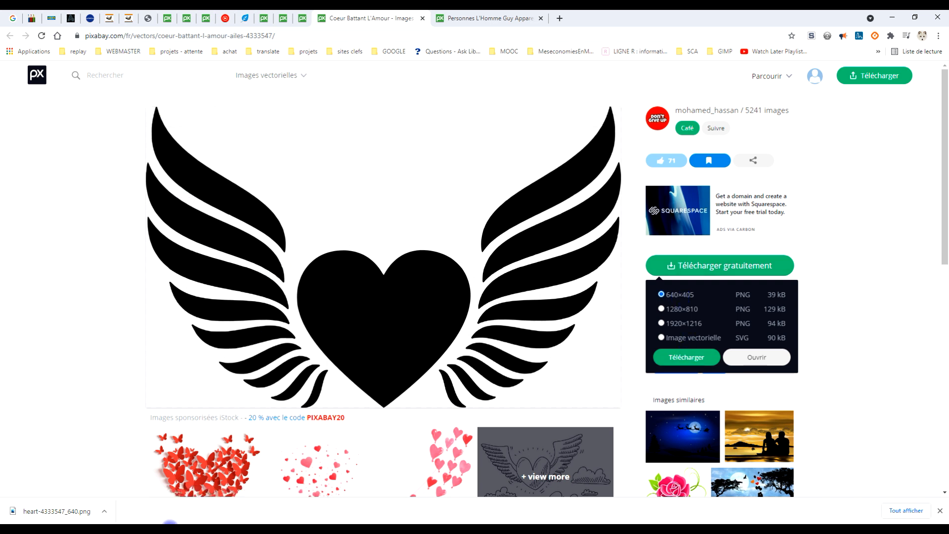
Step: Switch back to GIMP and open heart-4333547_640.png as a layer above the photo
click(162, 530)
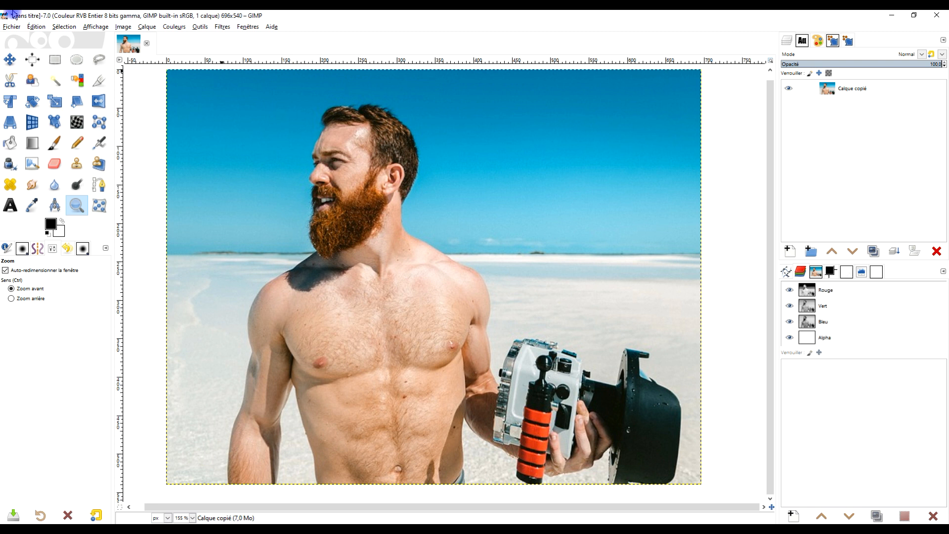
click(10, 27)
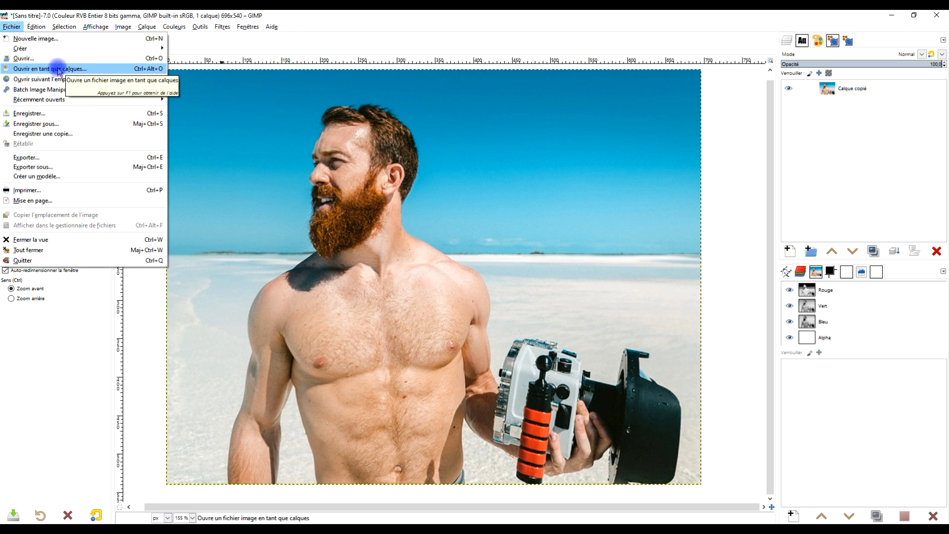
click(94, 72)
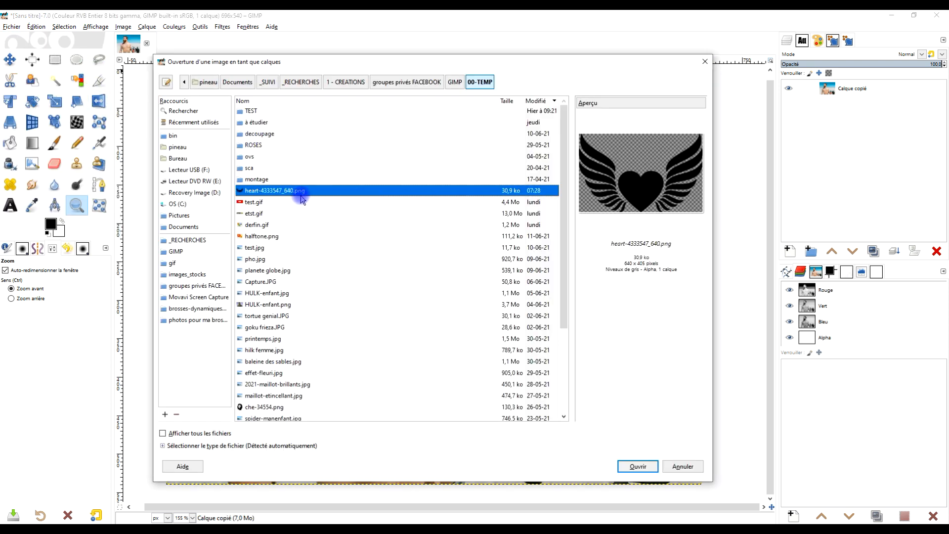
click(638, 466)
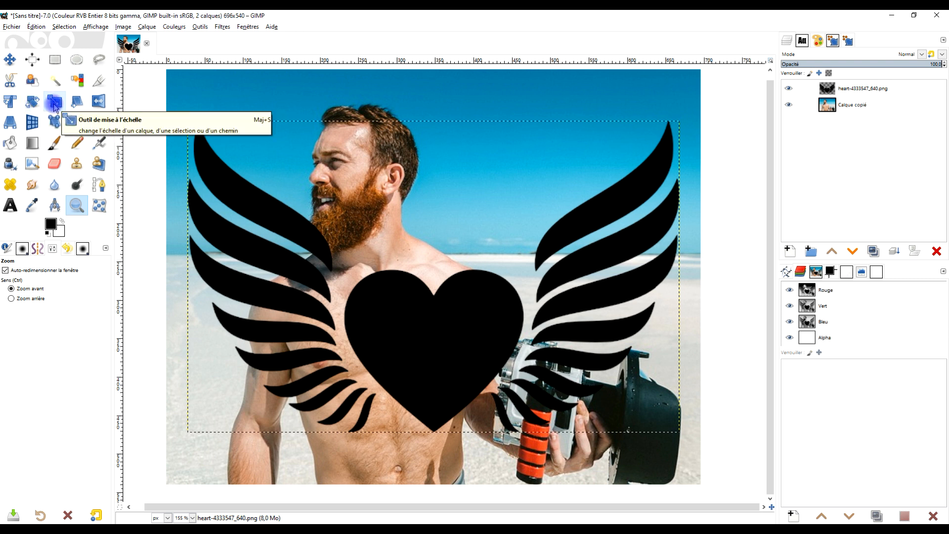
Step: Scale the winged heart down to about 0.28 of its size with Unified Transform and place it on the man's chest
click(16, 102)
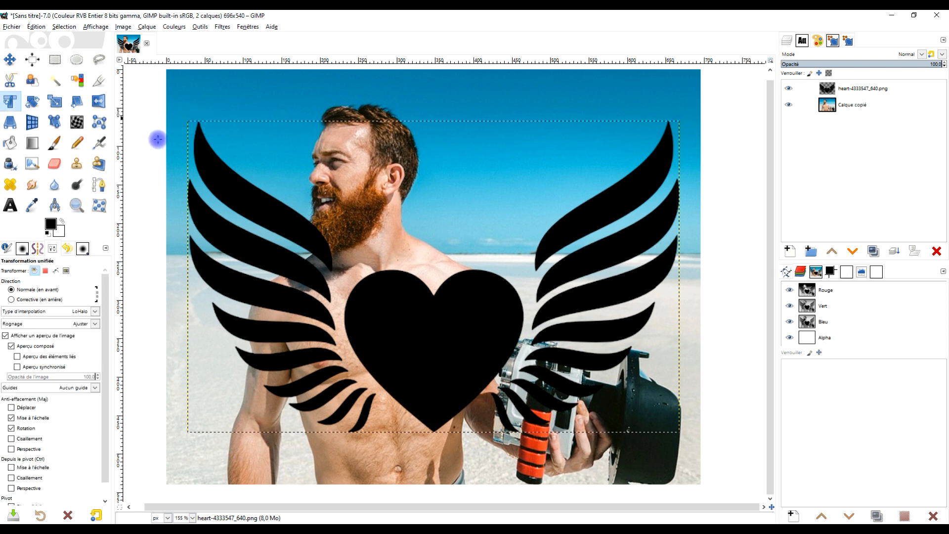
click(446, 300)
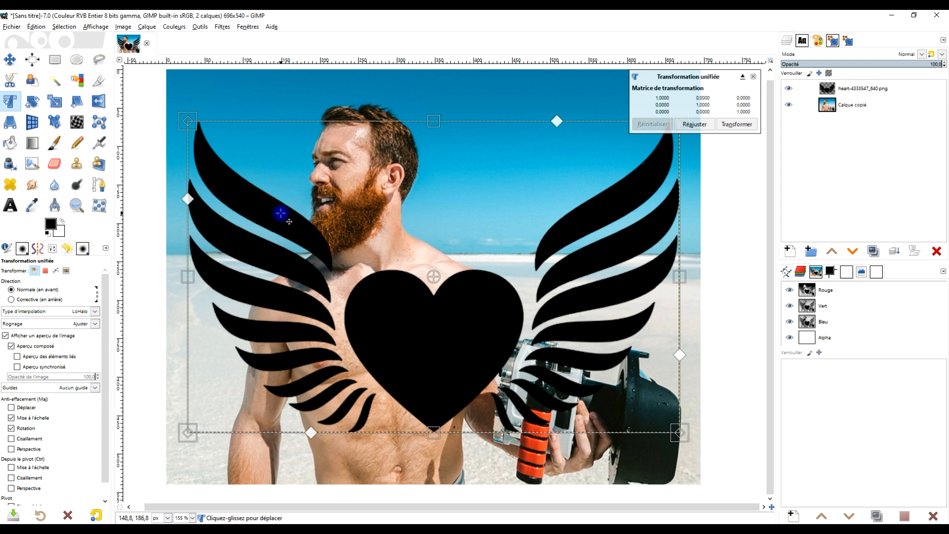
drag(189, 276, 490, 276)
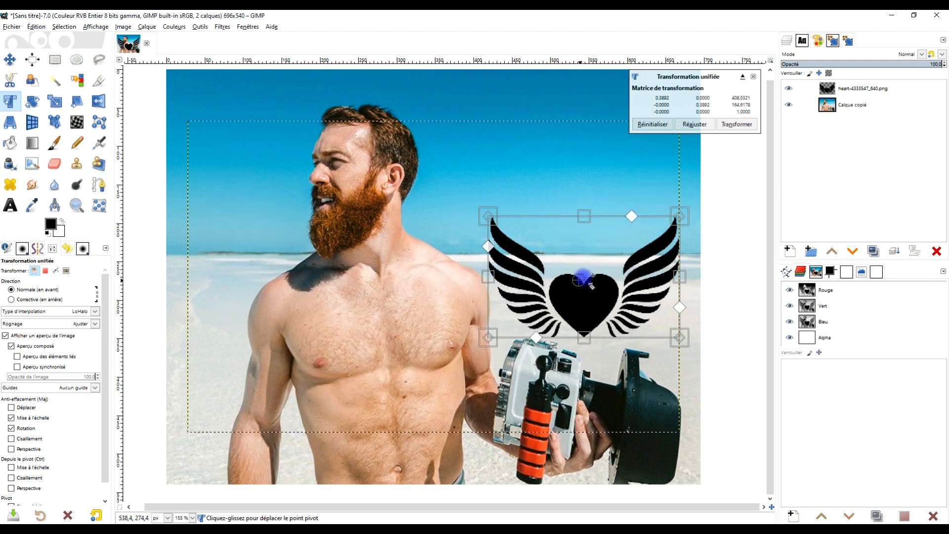
drag(630, 303, 434, 332)
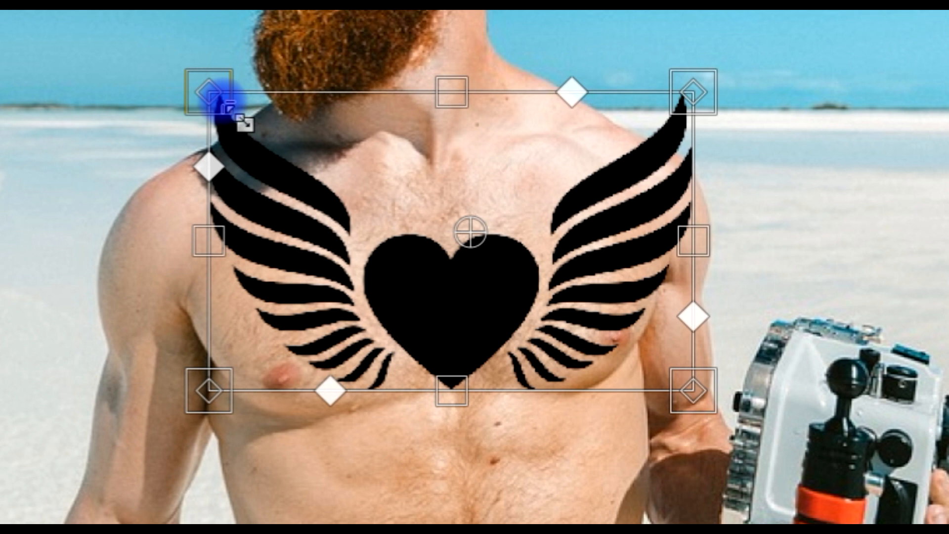
drag(223, 102, 361, 185)
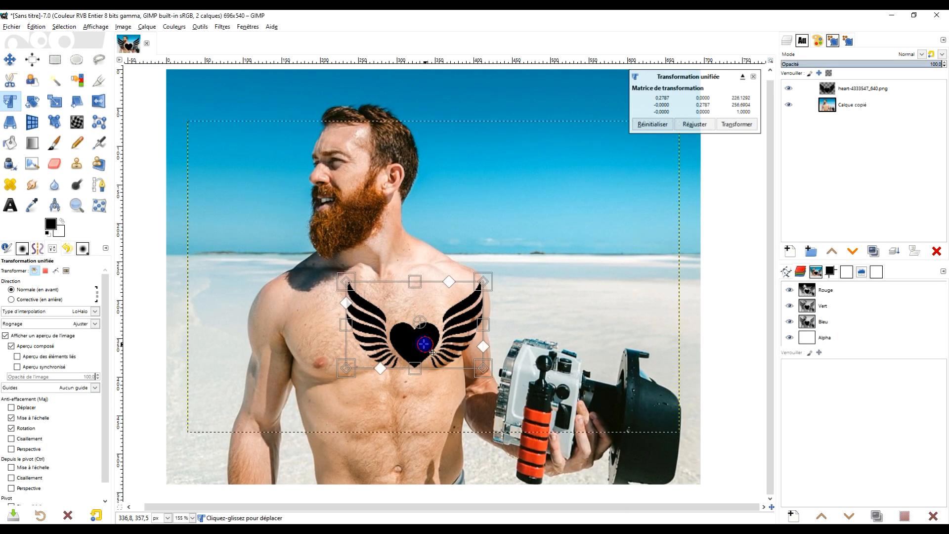
drag(424, 345, 390, 330)
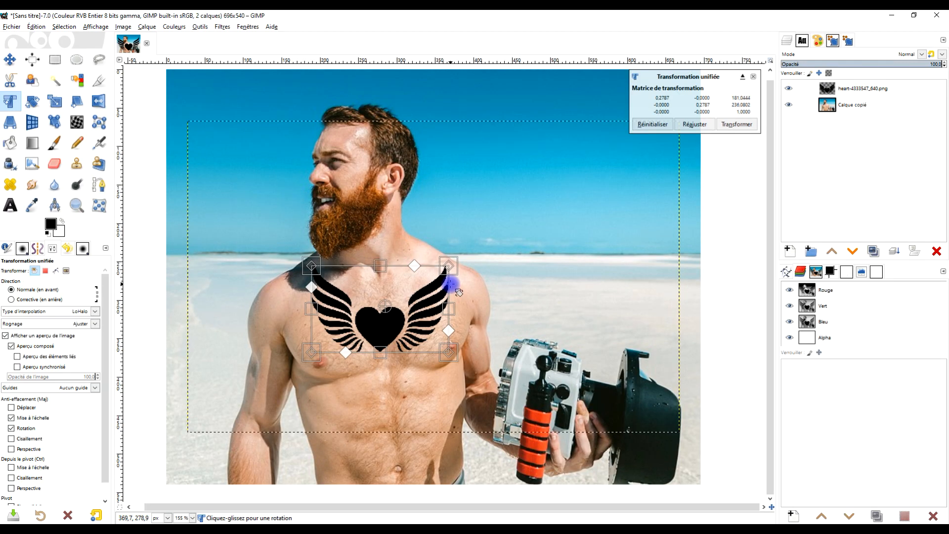
Step: Rotate the winged heart slightly counterclockwise to follow the slope of the shoulders and nudge it into place on the chest
mouse_move(449, 284)
mouse_down()
mouse_move(443, 269)
mouse_move(454, 292)
mouse_up()
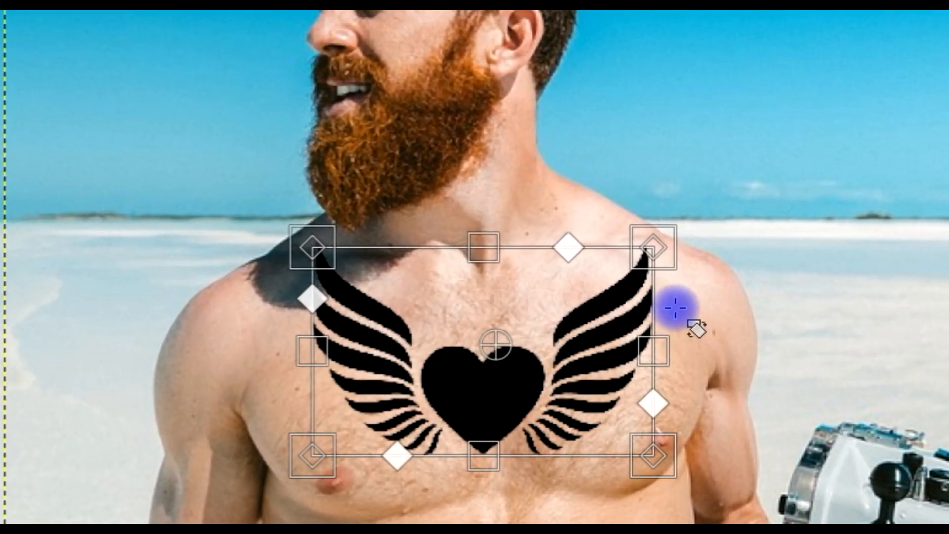
drag(675, 308, 669, 285)
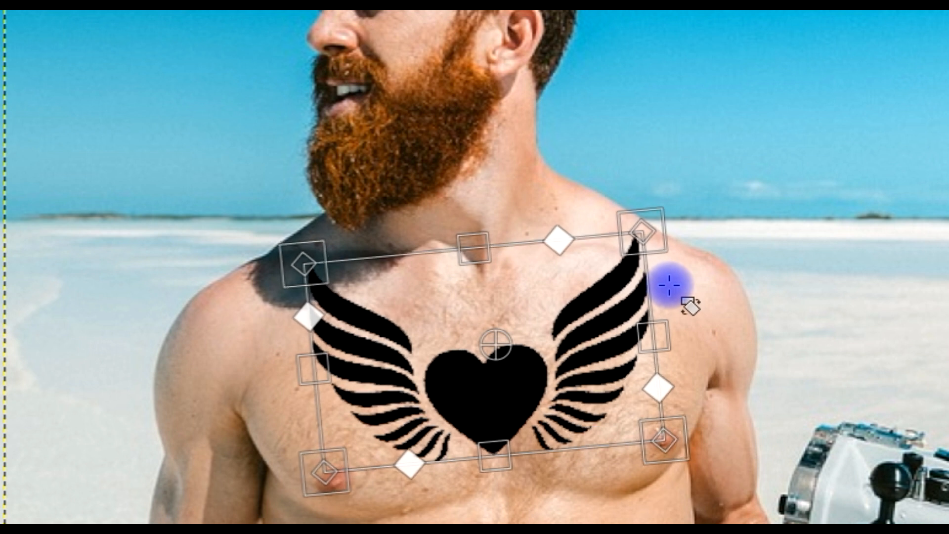
mouse_move(524, 385)
mouse_down()
mouse_move(539, 386)
mouse_move(535, 375)
mouse_move(535, 383)
mouse_up()
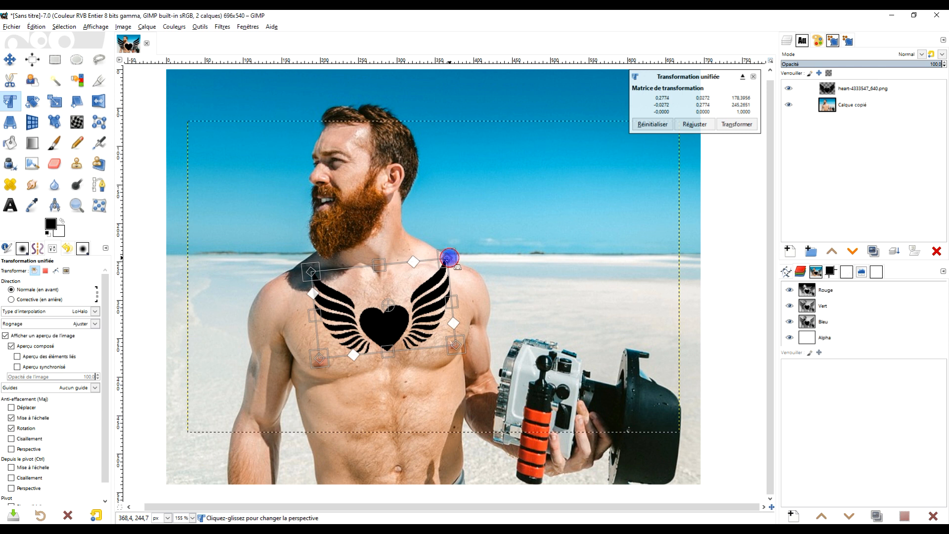
Step: Adjust the perspective of the winged heart by shifting its four corners slightly to follow the man's chest
drag(447, 257, 445, 266)
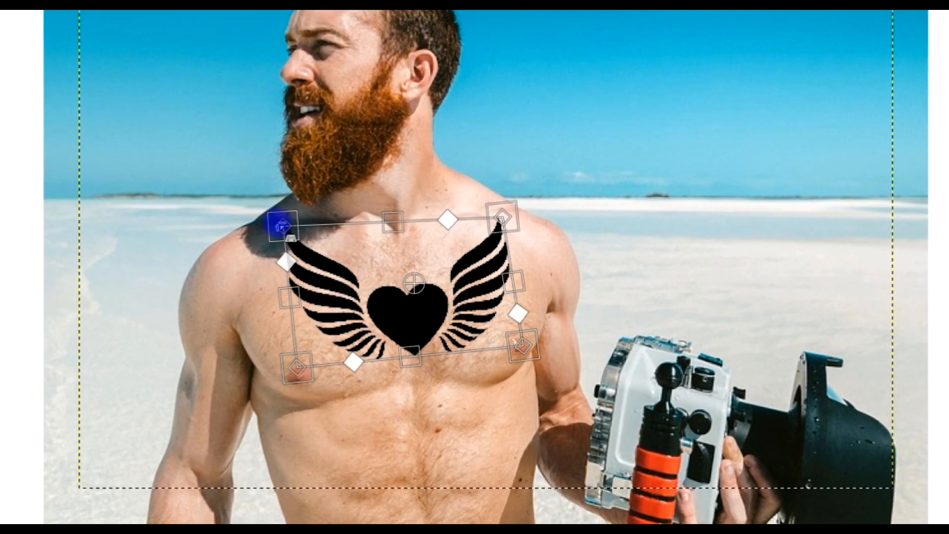
drag(297, 248, 294, 257)
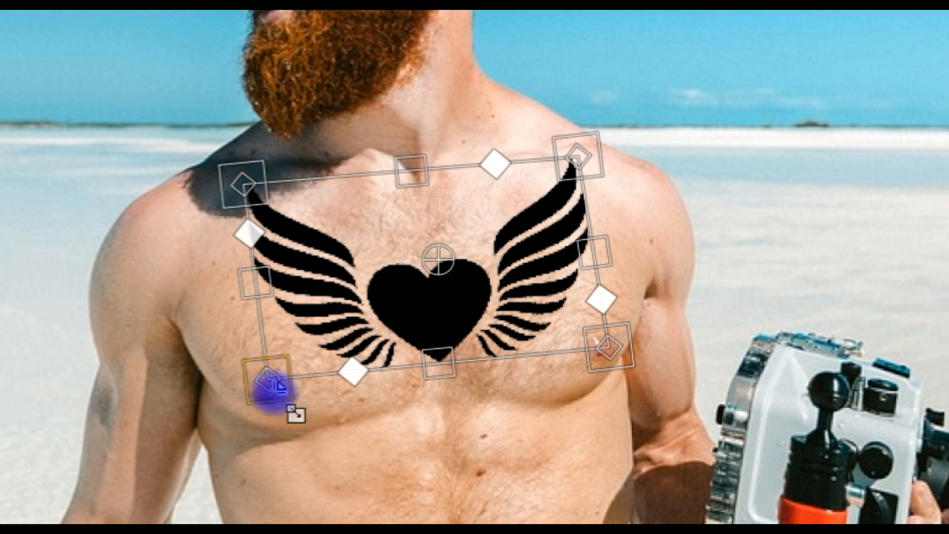
drag(271, 383, 282, 374)
drag(610, 346, 602, 341)
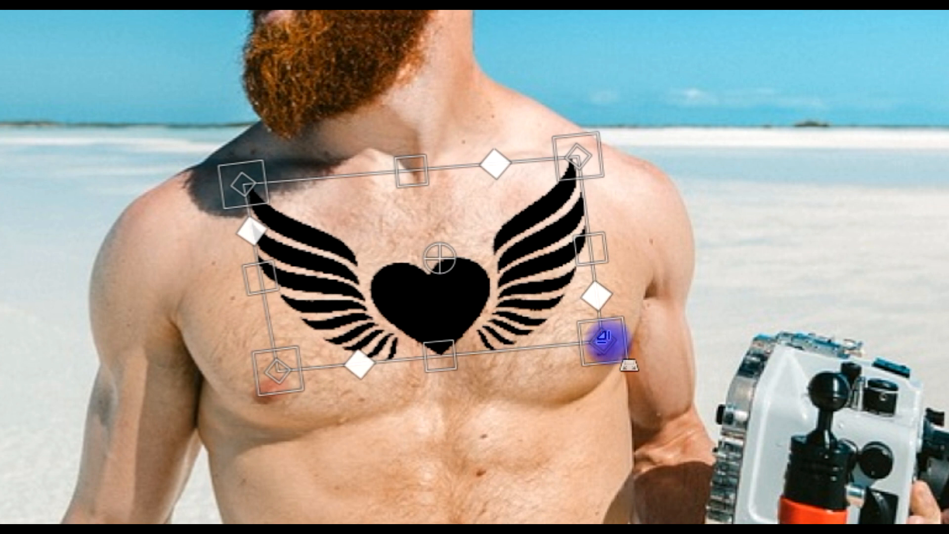
drag(579, 155, 580, 157)
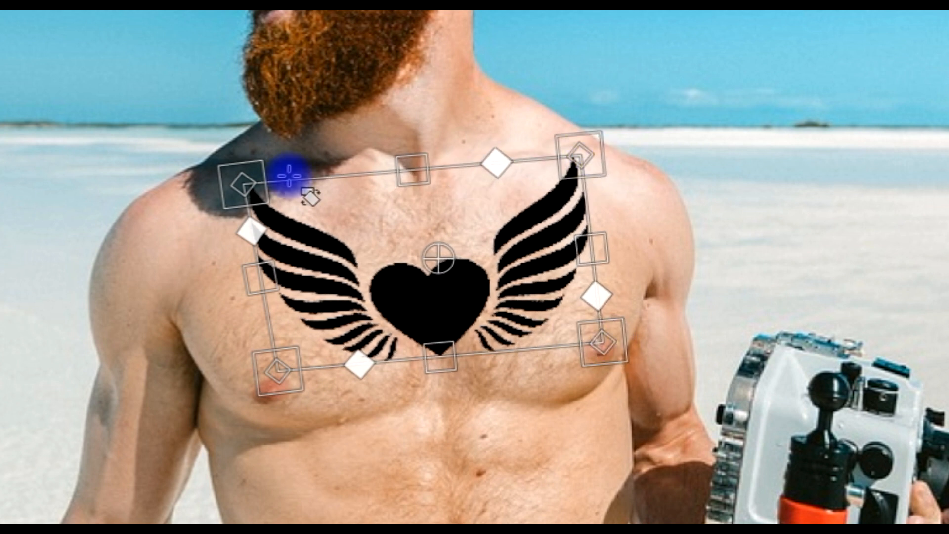
drag(247, 185, 257, 182)
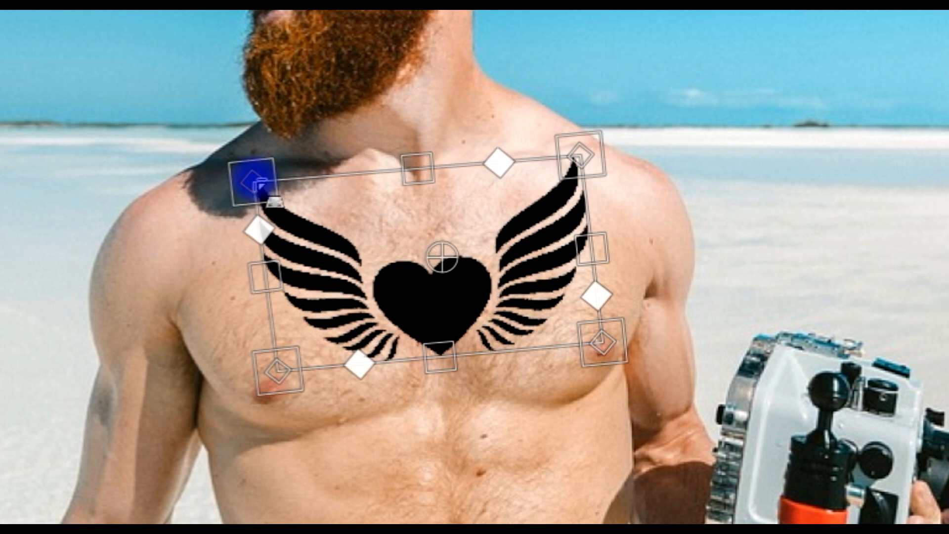
Step: Refine the winged heart's corners further inward so it fits between the shoulders and above the nipples, and apply the unified transformation
scroll(413, 306, down, 4)
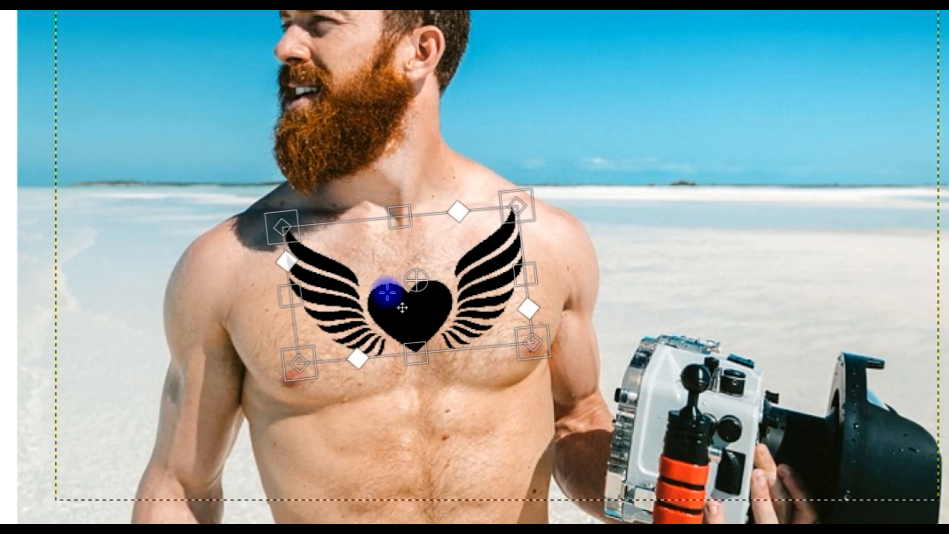
scroll(388, 294, up, 4)
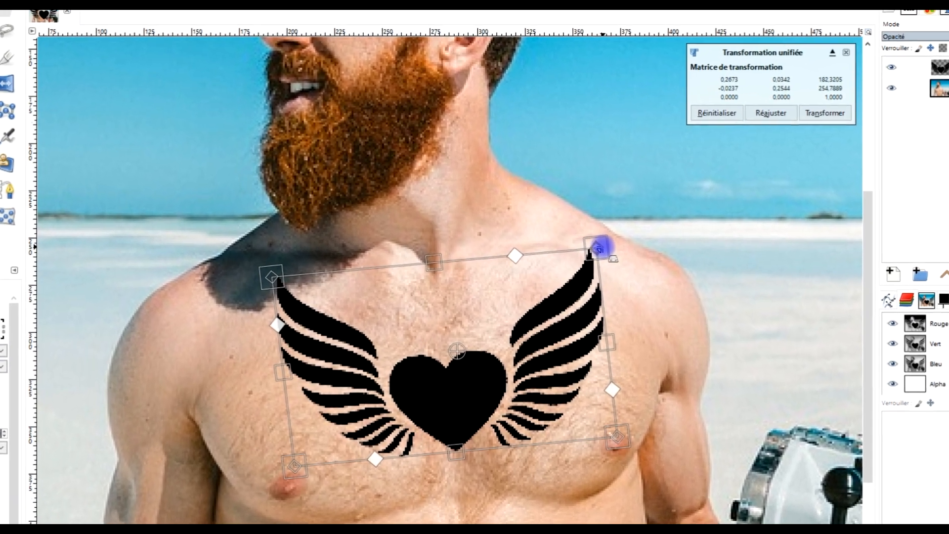
drag(602, 247, 600, 246)
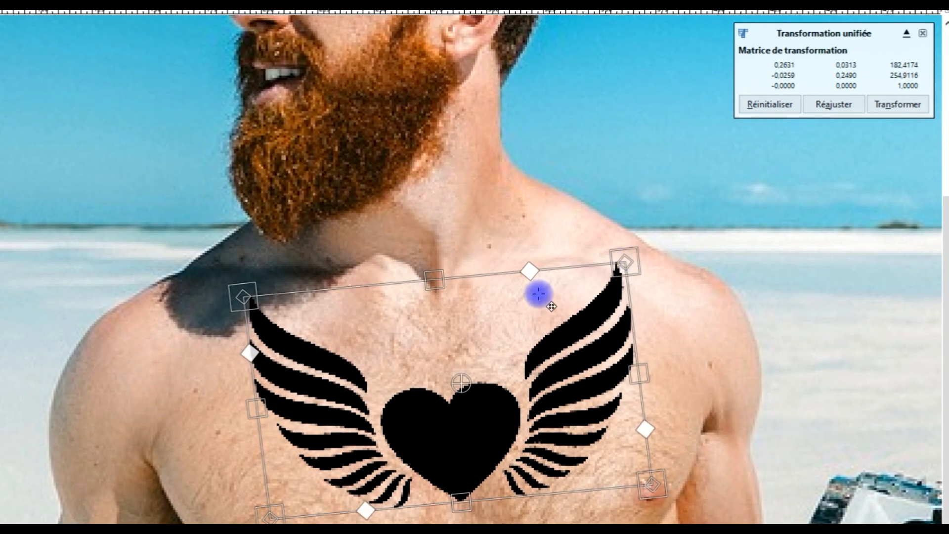
mouse_move(243, 296)
mouse_down()
mouse_move(229, 303)
mouse_move(252, 306)
mouse_up()
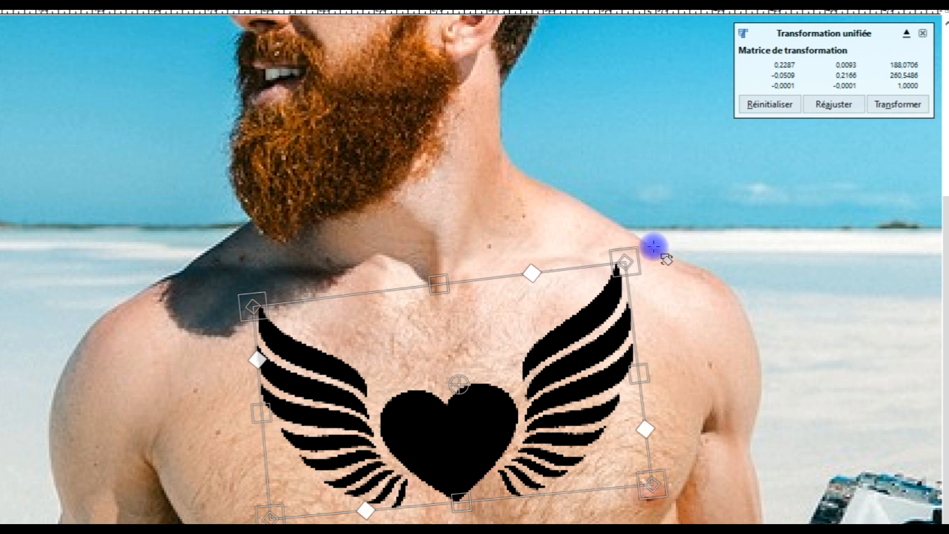
drag(627, 262, 612, 265)
drag(654, 485, 640, 476)
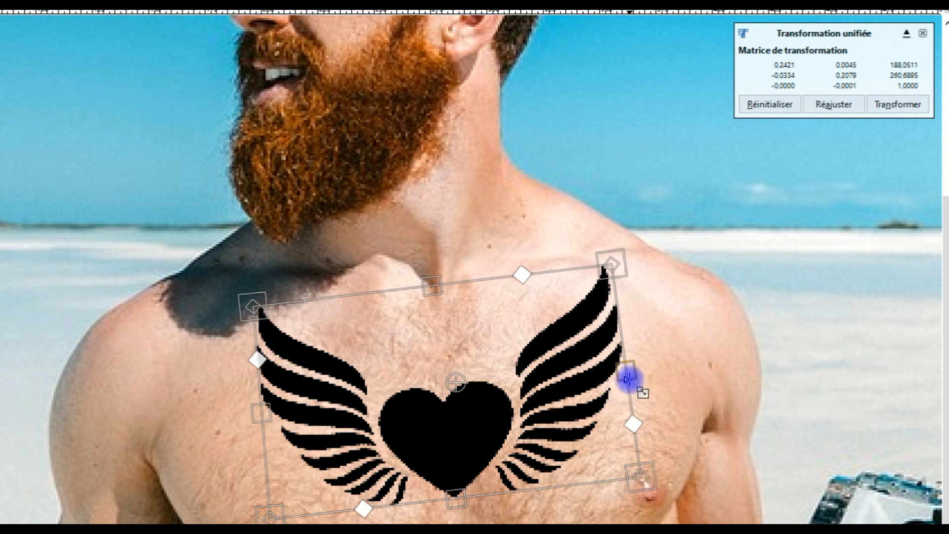
drag(265, 515, 268, 519)
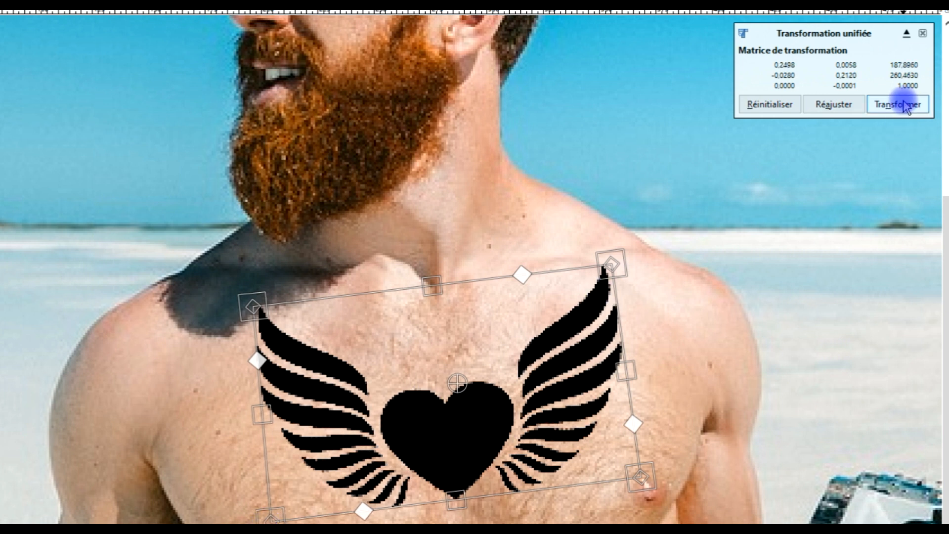
drag(612, 263, 599, 273)
drag(254, 307, 269, 296)
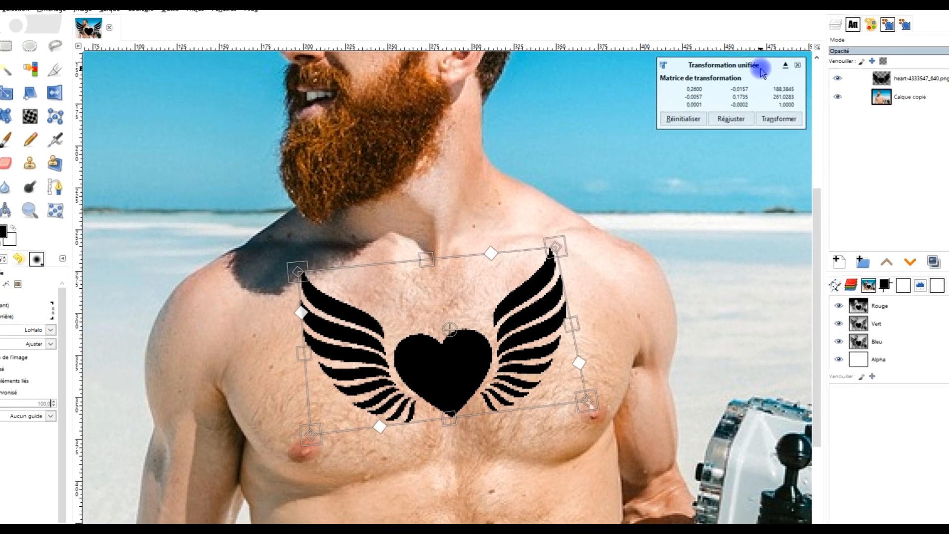
click(778, 118)
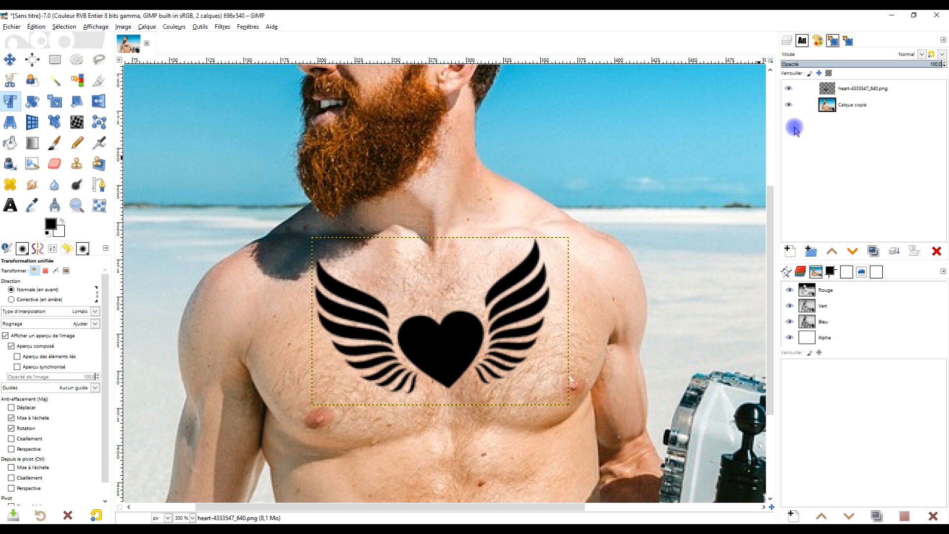
Step: Rename the winged-heart layer to coeur and the photo layer to homme
double_click(863, 89)
text(coeur)
key(Return)
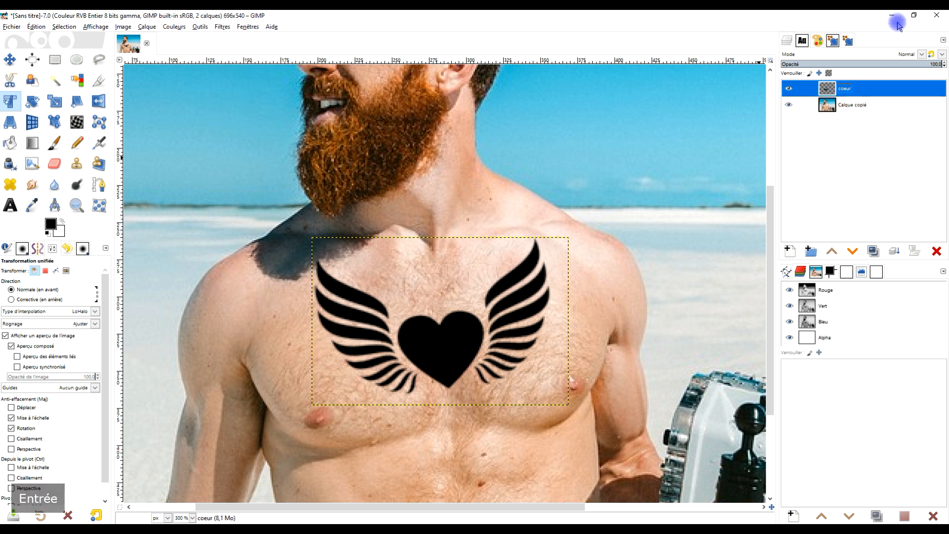
double_click(861, 99)
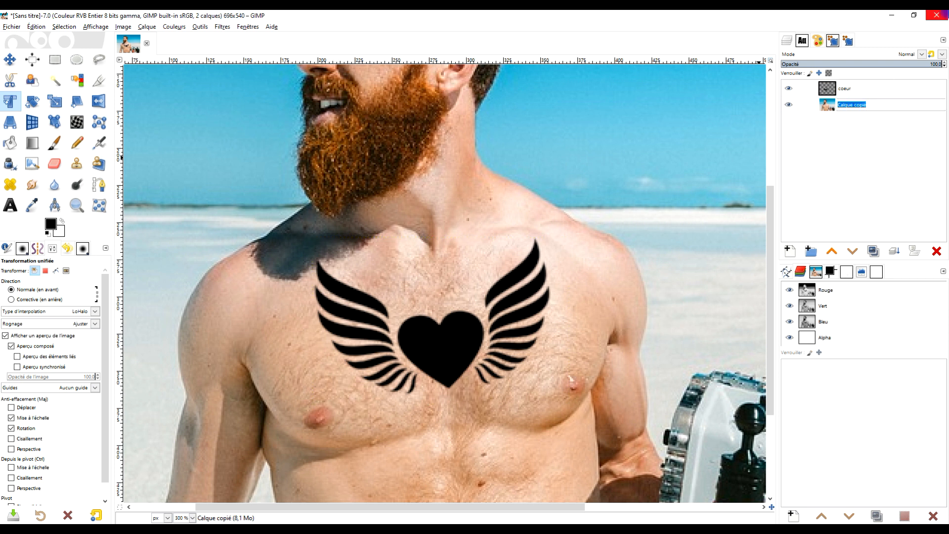
text(homme)
key(Return)
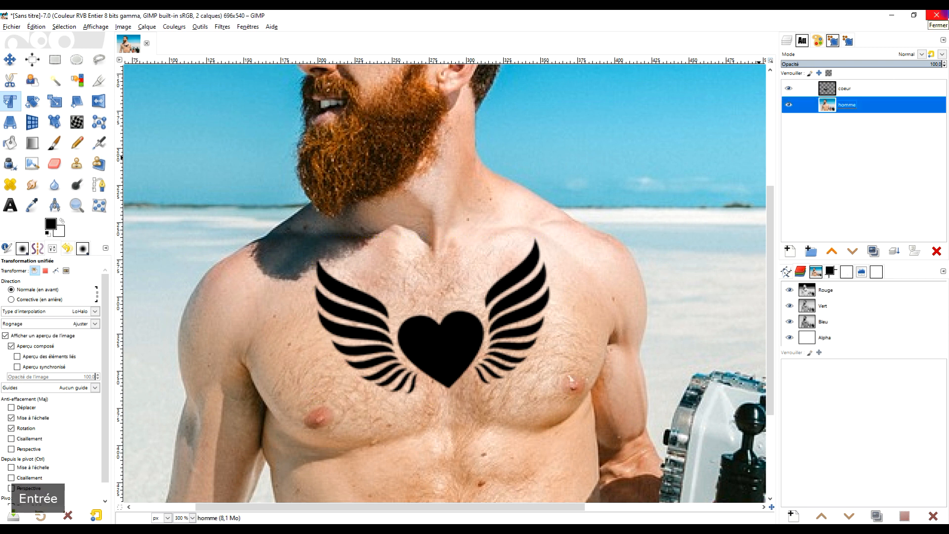
Step: Resize the coeur layer to the image dimensions and check its new boundary
click(853, 91)
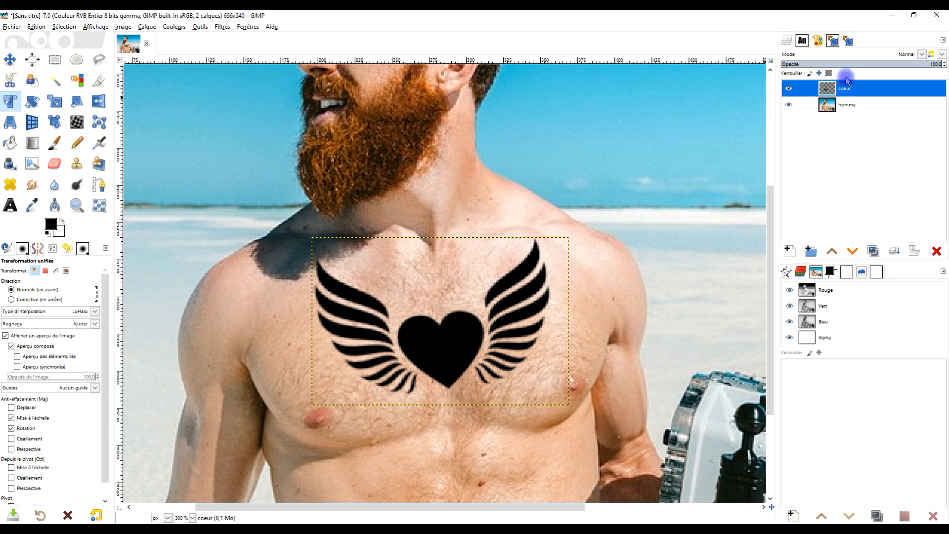
right_click(823, 91)
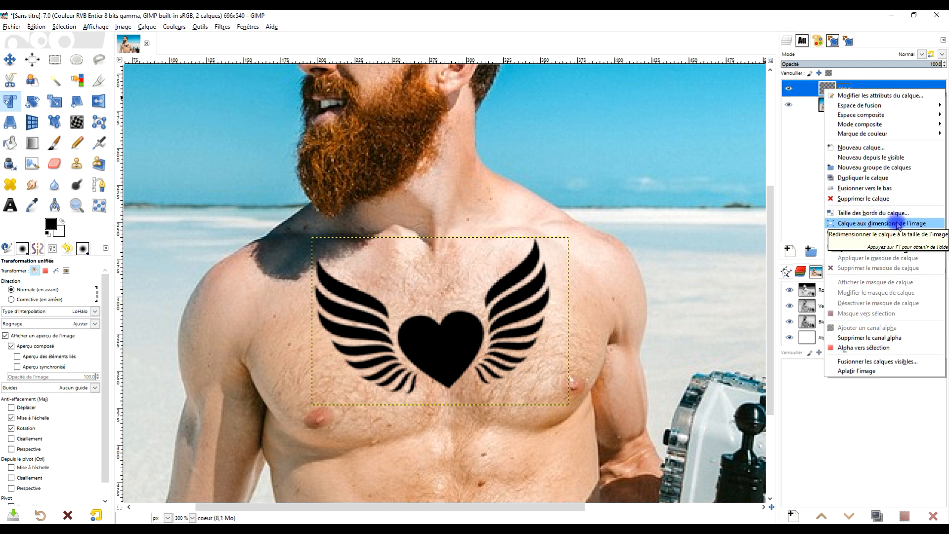
click(849, 225)
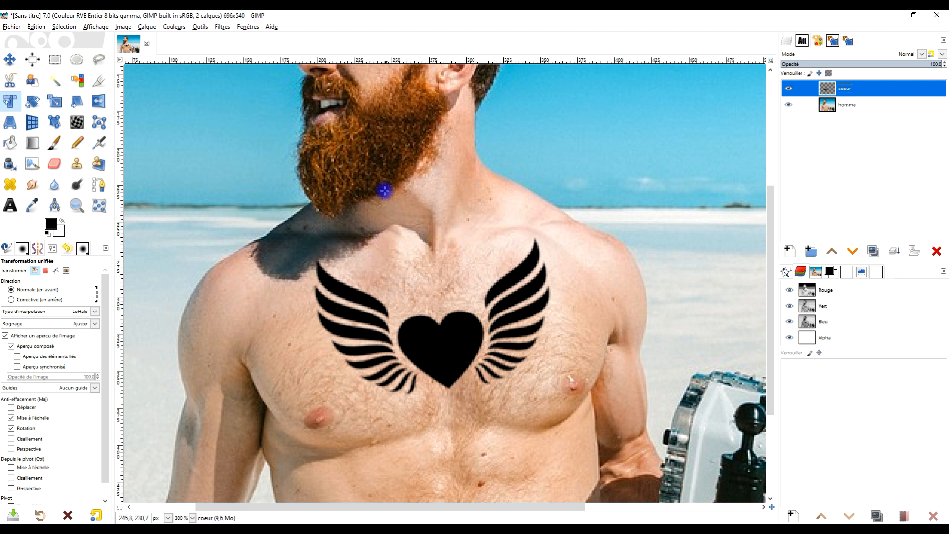
scroll(384, 190, up, 10)
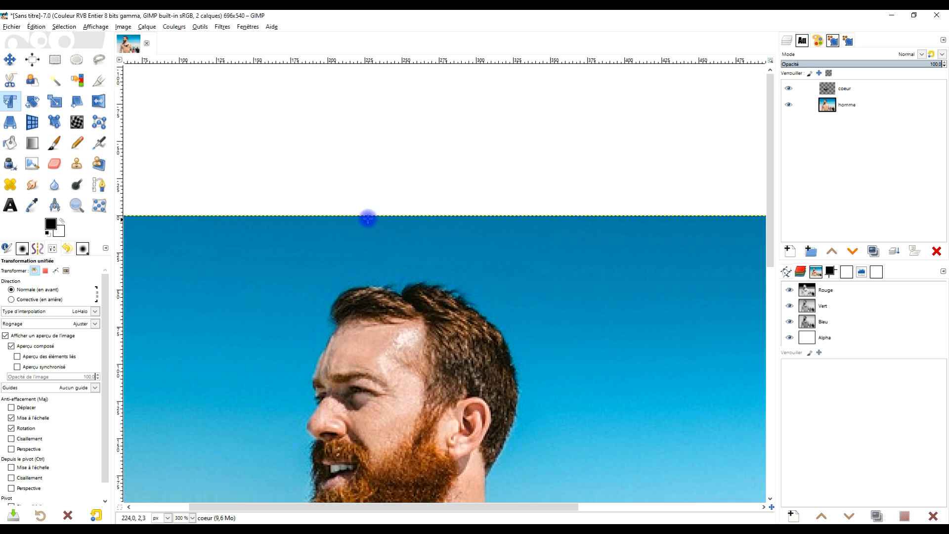
scroll(462, 322, down, 10)
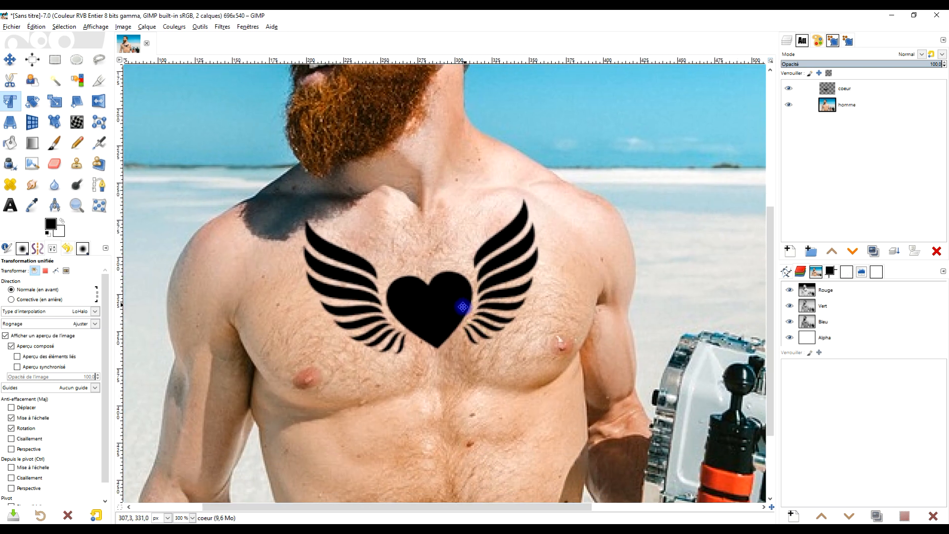
drag(462, 307, 463, 311)
drag(535, 327, 526, 317)
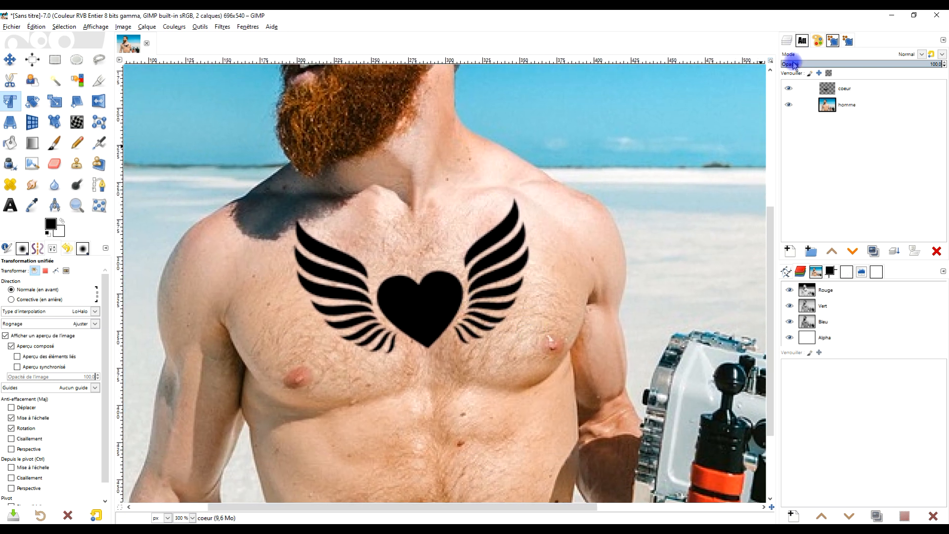
Step: Duplicate the homme layer so the copy lies directly beneath the coeur layer
click(833, 91)
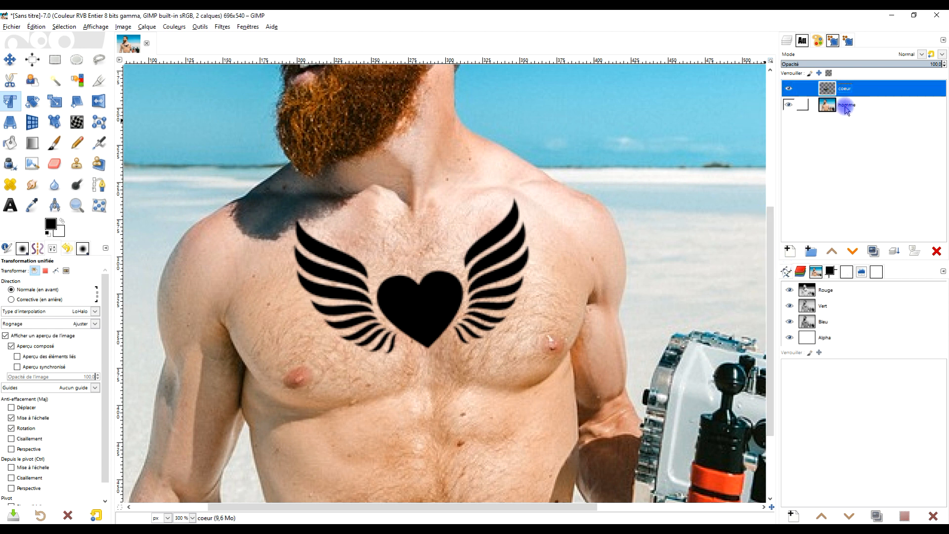
click(846, 109)
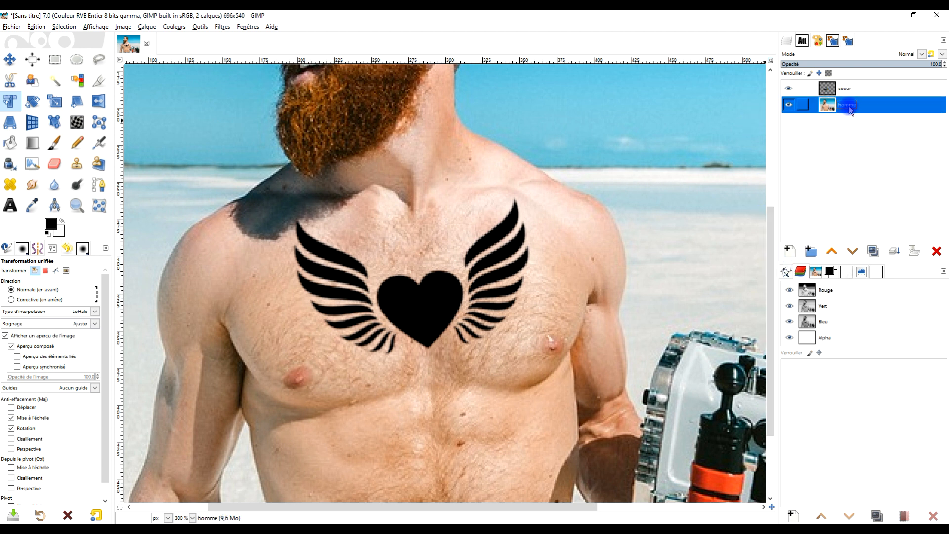
click(873, 251)
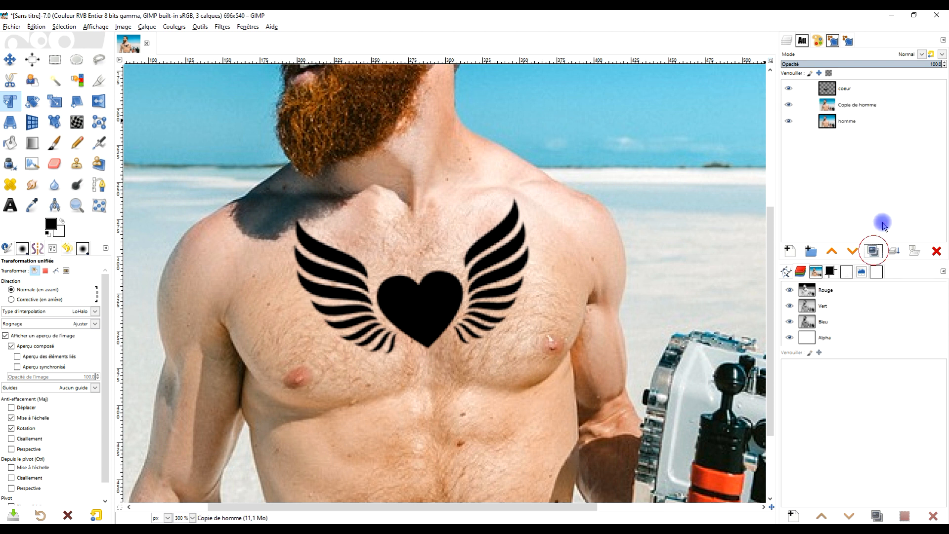
Step: Desaturate the copy of the homme layer using the Moyenne (intensité TSL) mode
click(857, 105)
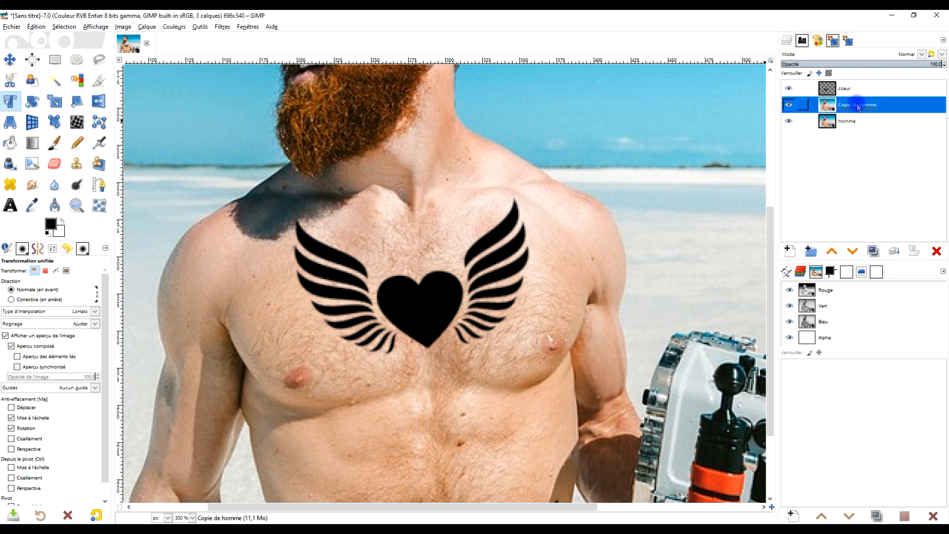
click(175, 27)
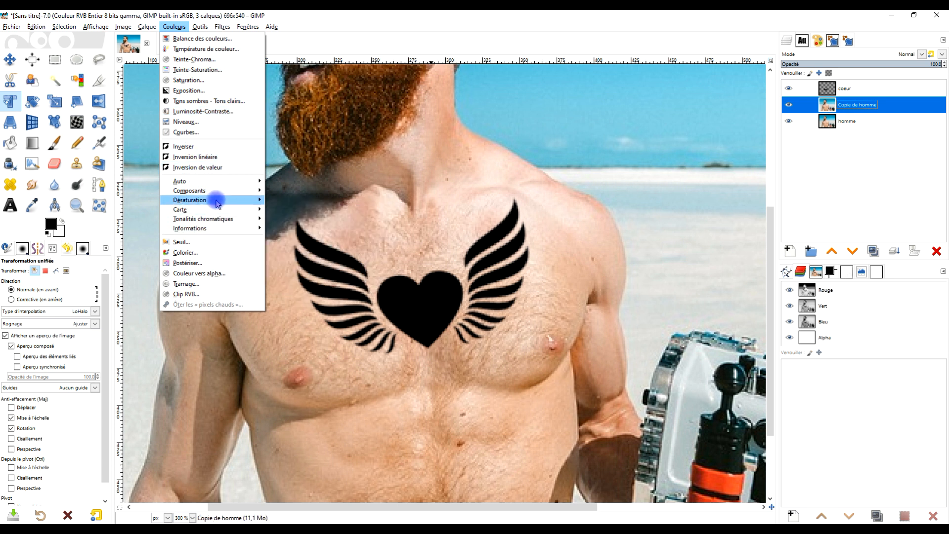
mouse_move(220, 203)
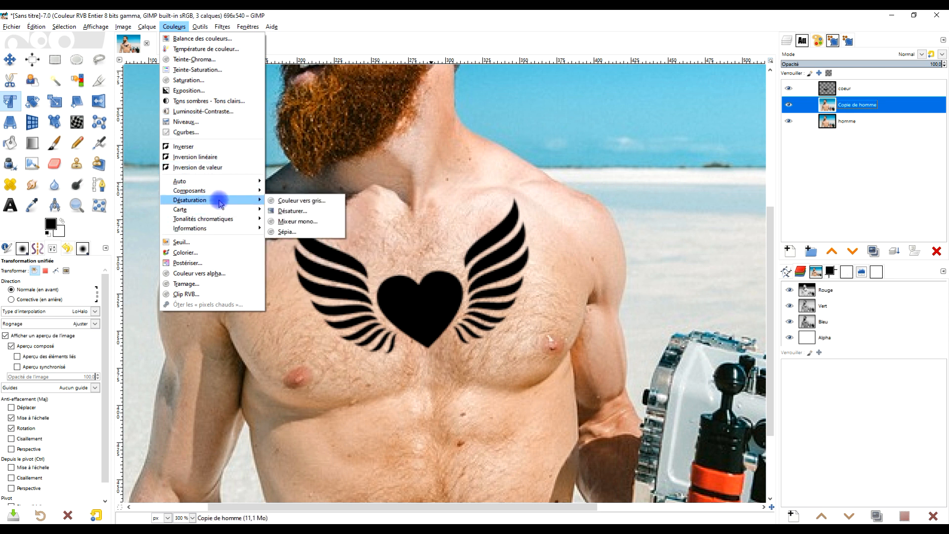
click(286, 211)
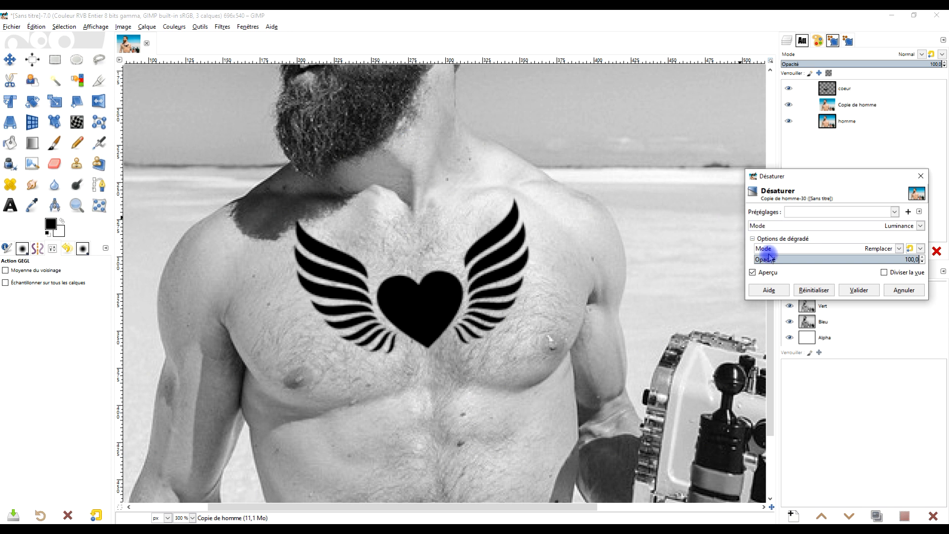
click(820, 223)
click(806, 271)
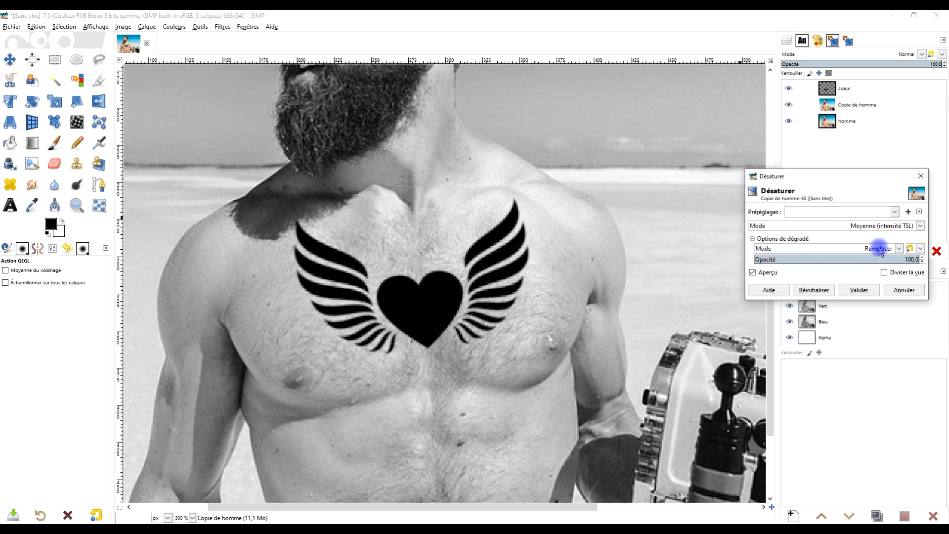
click(860, 290)
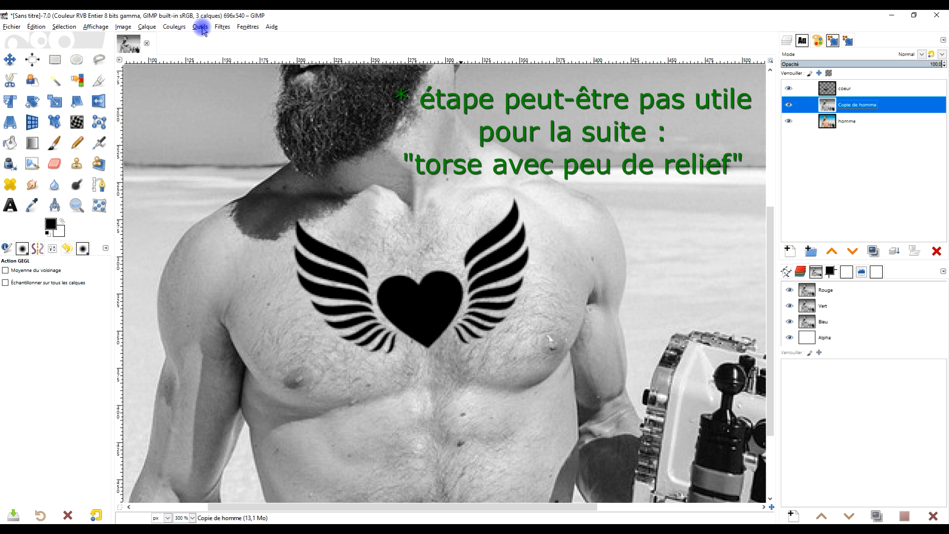
Step: Apply a Gaussian blur of 0.50 in X and Y to the desaturated copy and select the coeur layer
click(222, 27)
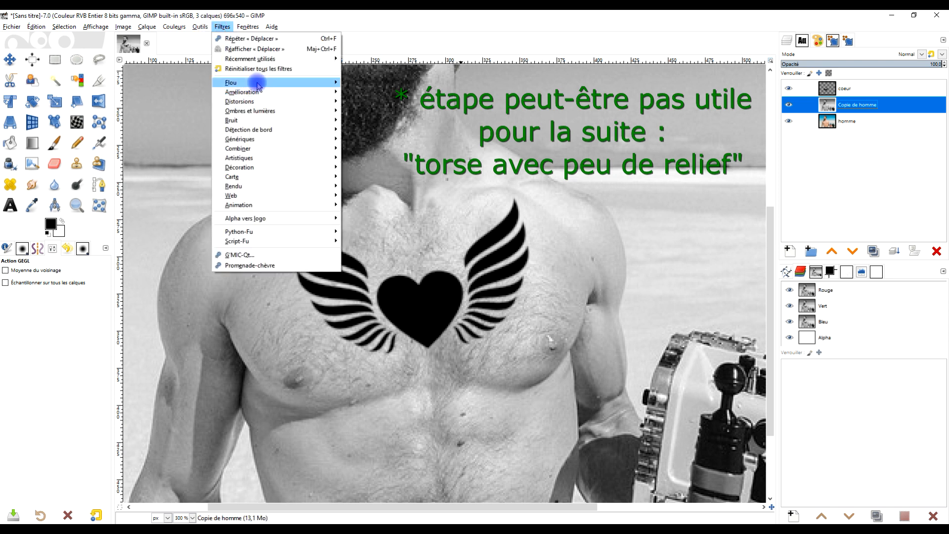
mouse_move(247, 83)
click(369, 94)
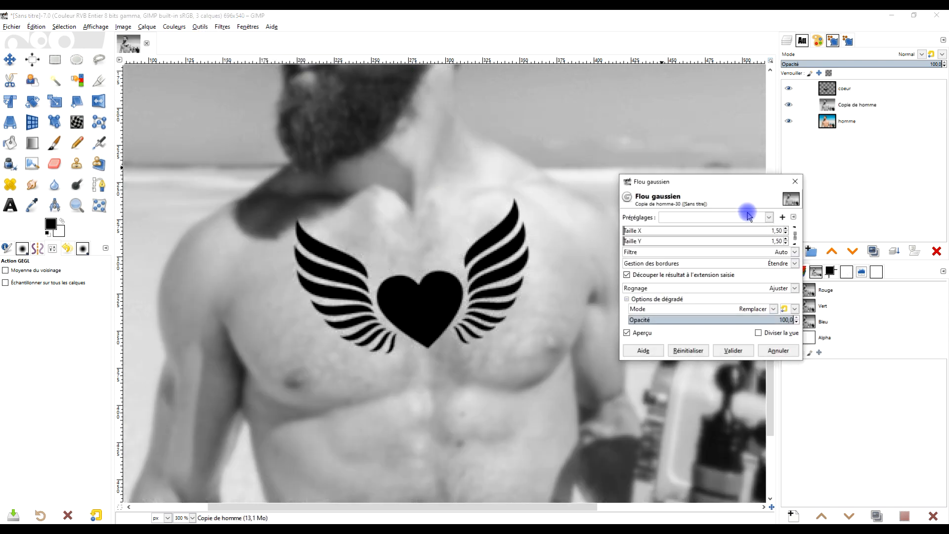
click(786, 232)
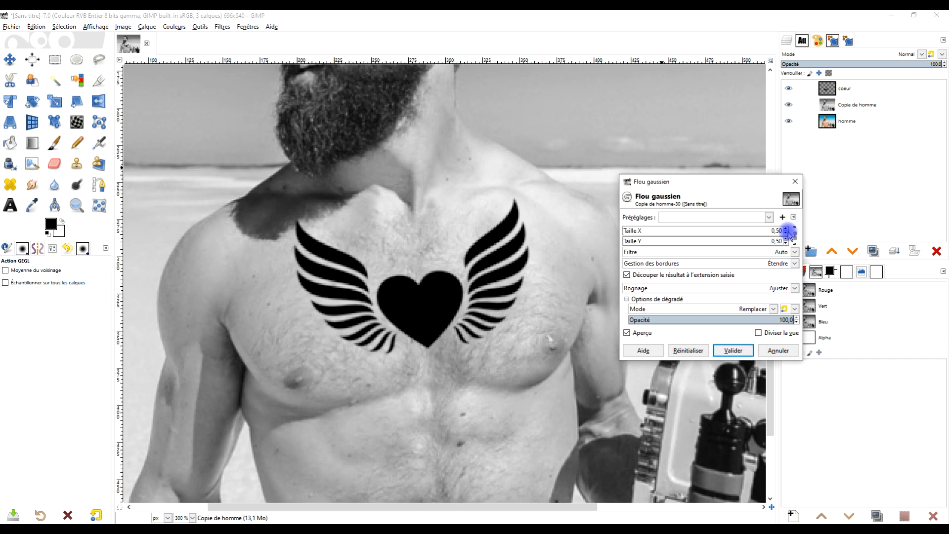
click(733, 350)
click(834, 92)
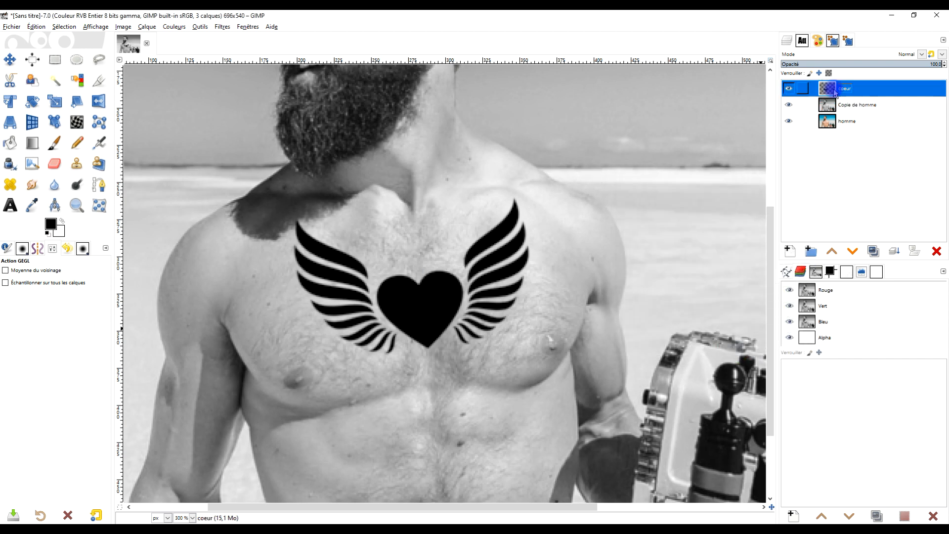
Step: Apply a lens blur (Flou de lentille) with a radius of 0,65 to the coeur layer
click(223, 27)
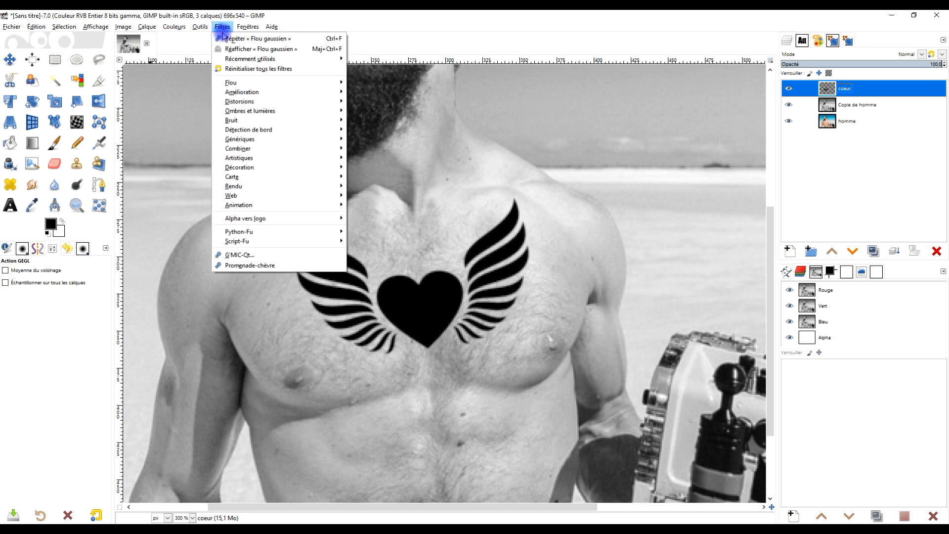
mouse_move(239, 82)
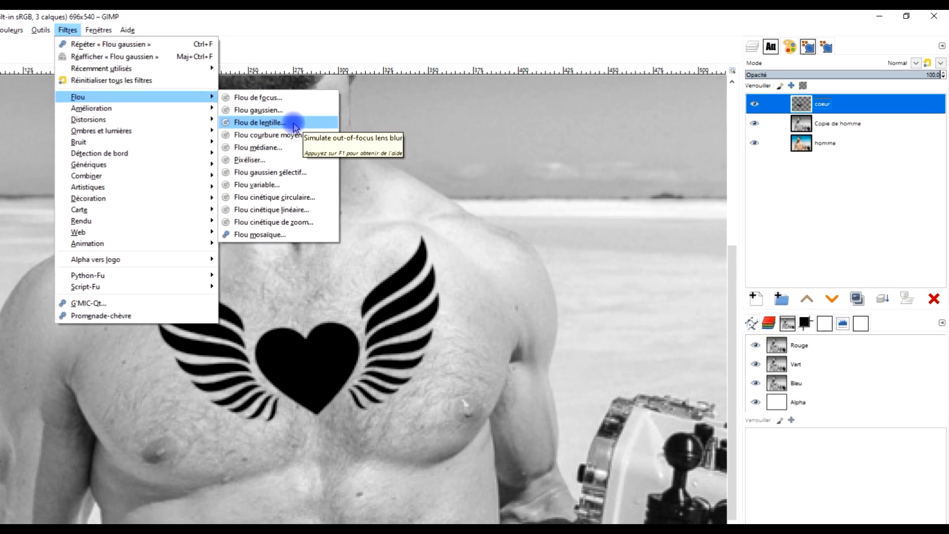
click(287, 123)
mouse_move(575, 319)
mouse_down()
mouse_move(554, 312)
mouse_move(566, 312)
mouse_up()
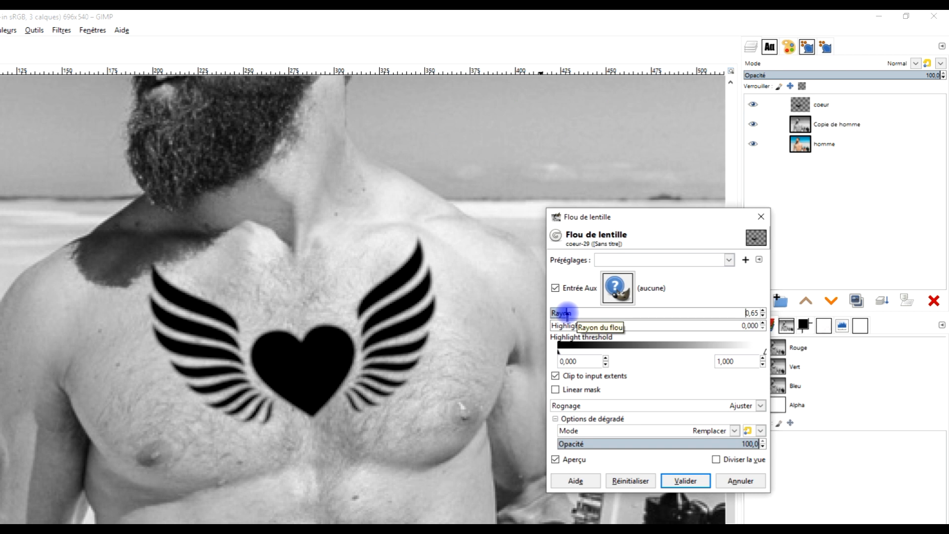
click(685, 481)
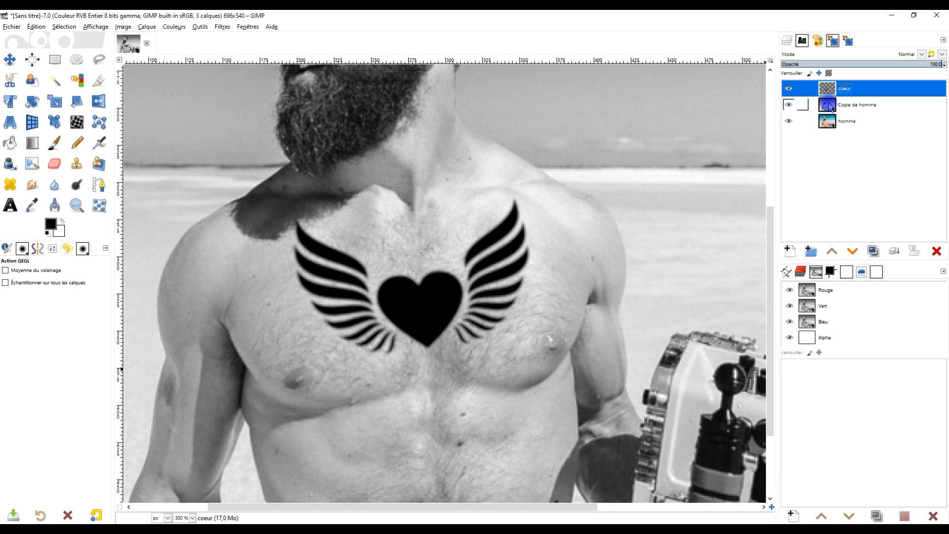
Step: Start the Déplacer filter on the coeur layer with Copie de homme as both the Aux and Aux2 inputs
click(221, 26)
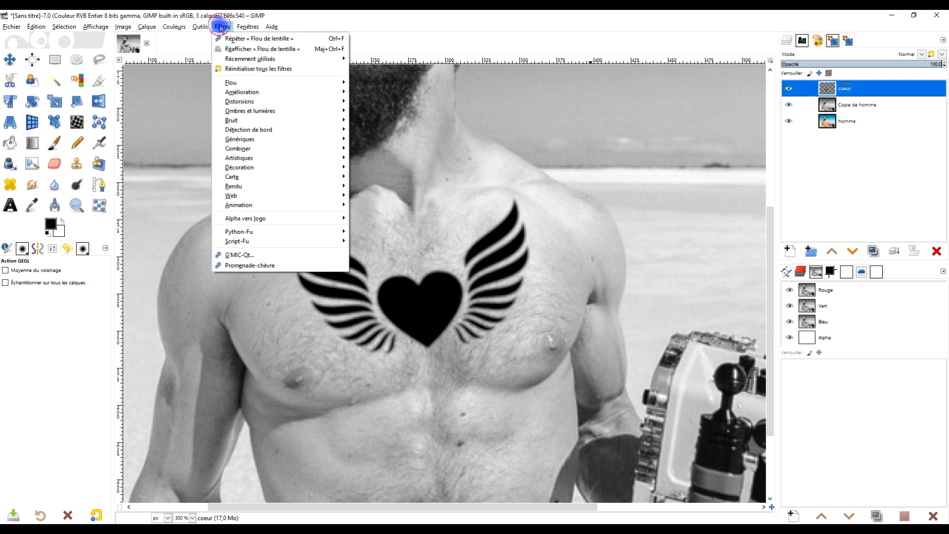
mouse_move(316, 177)
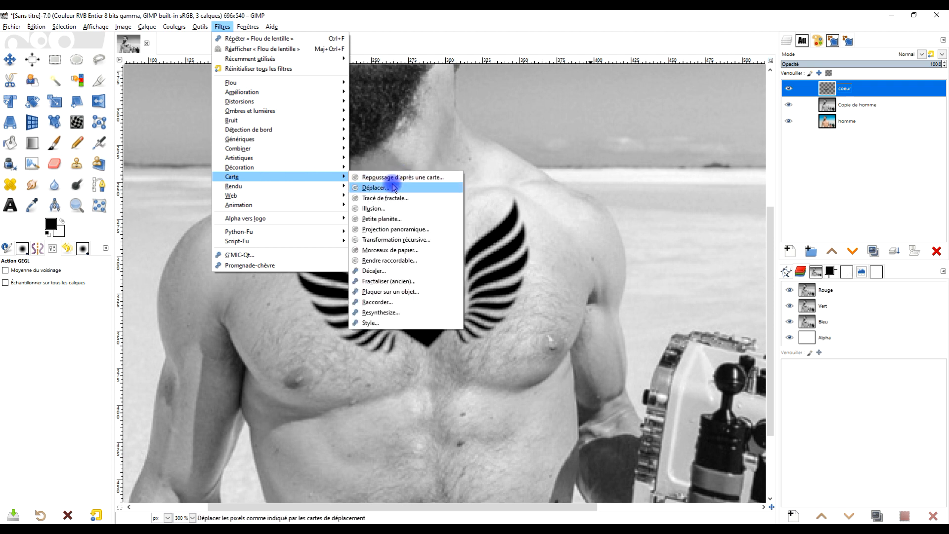
click(376, 187)
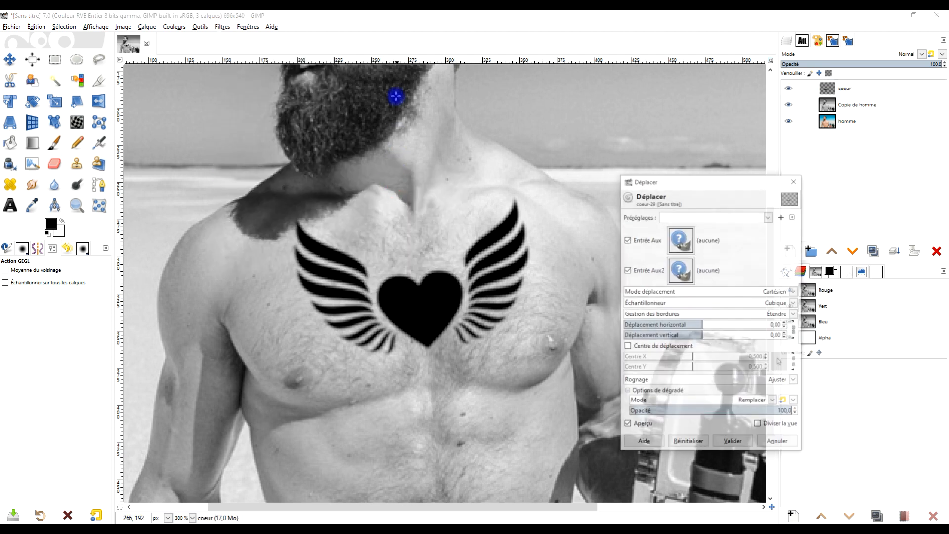
click(681, 241)
click(813, 316)
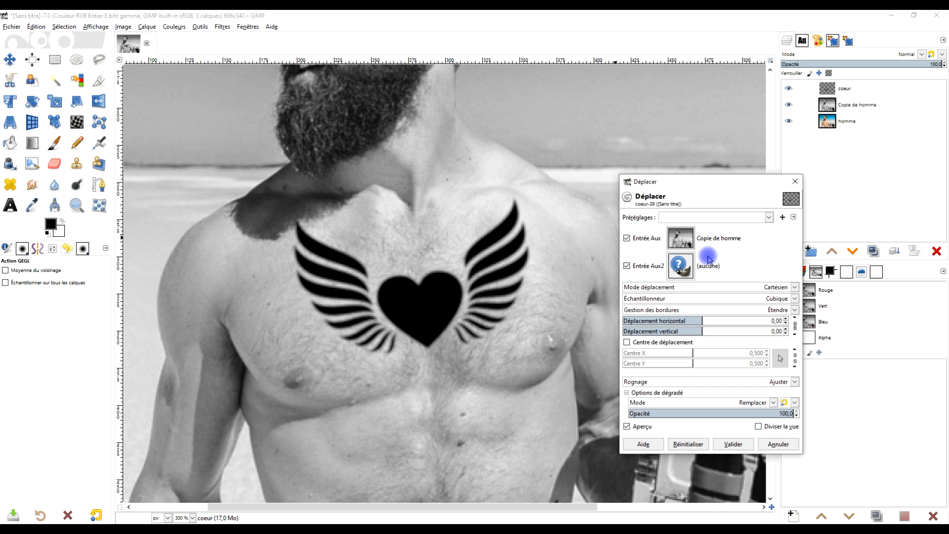
click(680, 266)
click(805, 341)
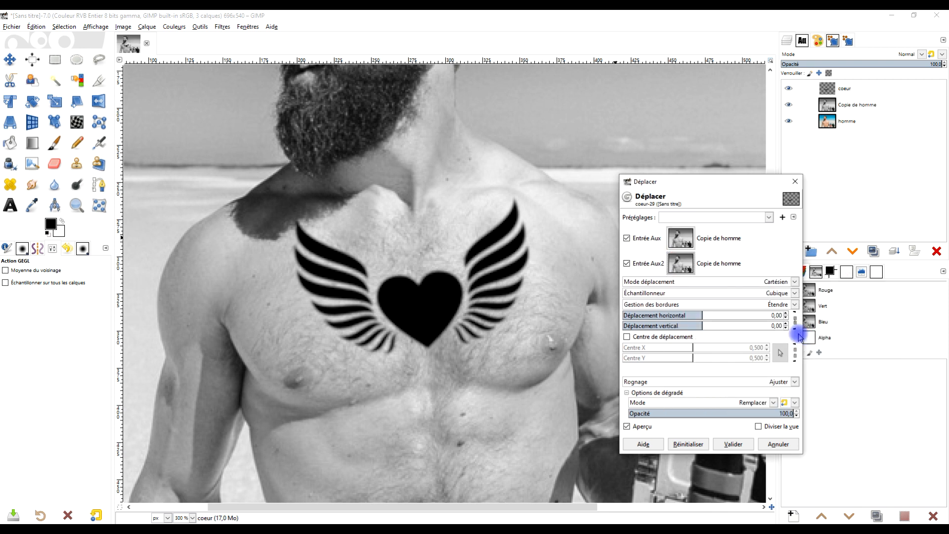
Step: Try linked horizontal and vertical displacements of -24,69 and 2,00 on the tattoo
drag(701, 314, 698, 314)
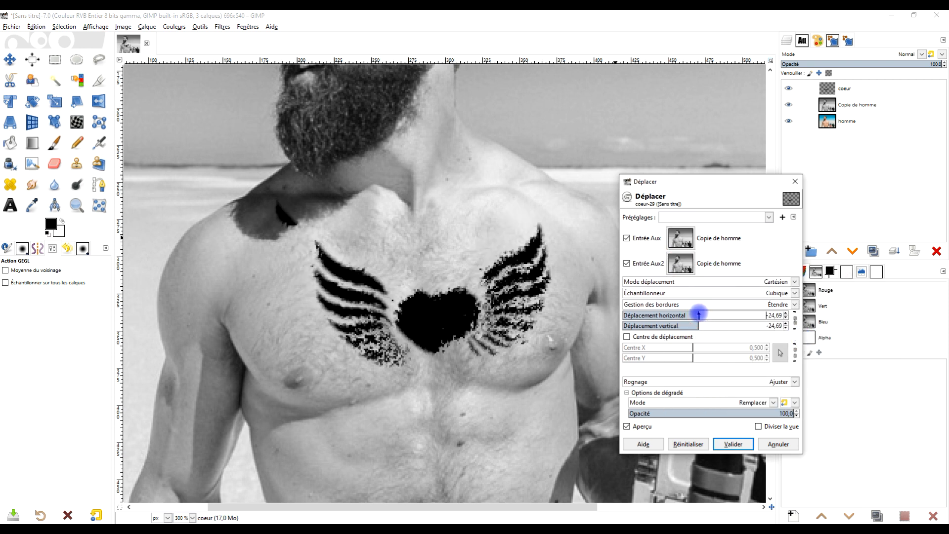
click(786, 314)
click(786, 314)
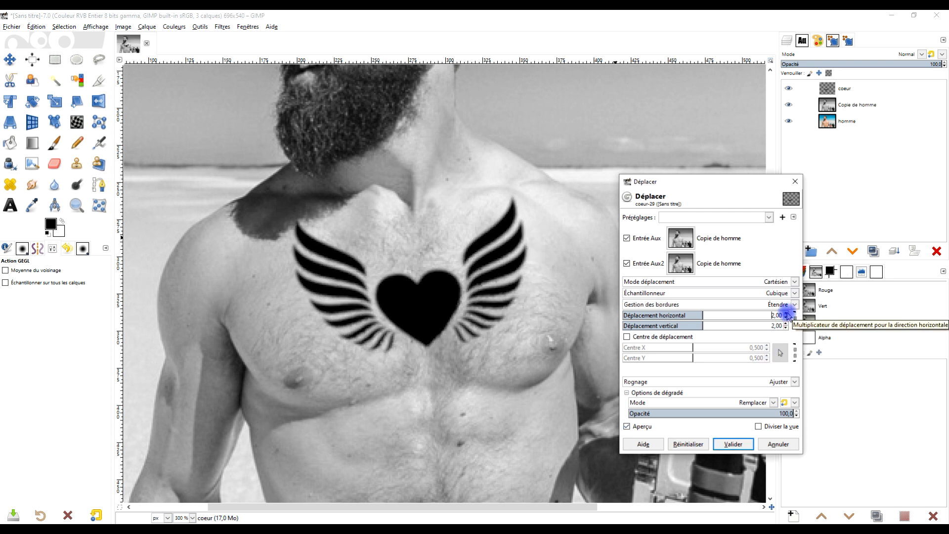
Step: Unlink the horizontal and vertical displacement values and set both to 2,00
click(794, 322)
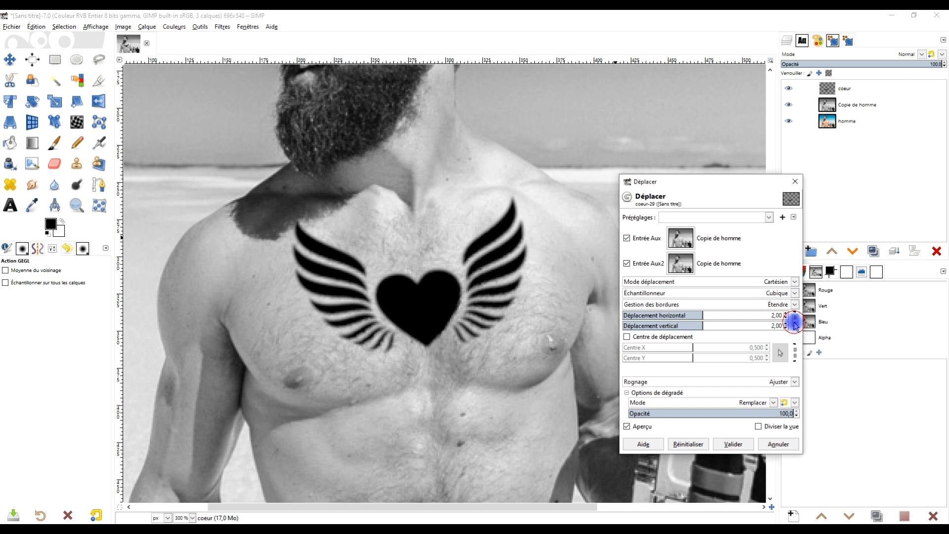
click(786, 328)
click(786, 327)
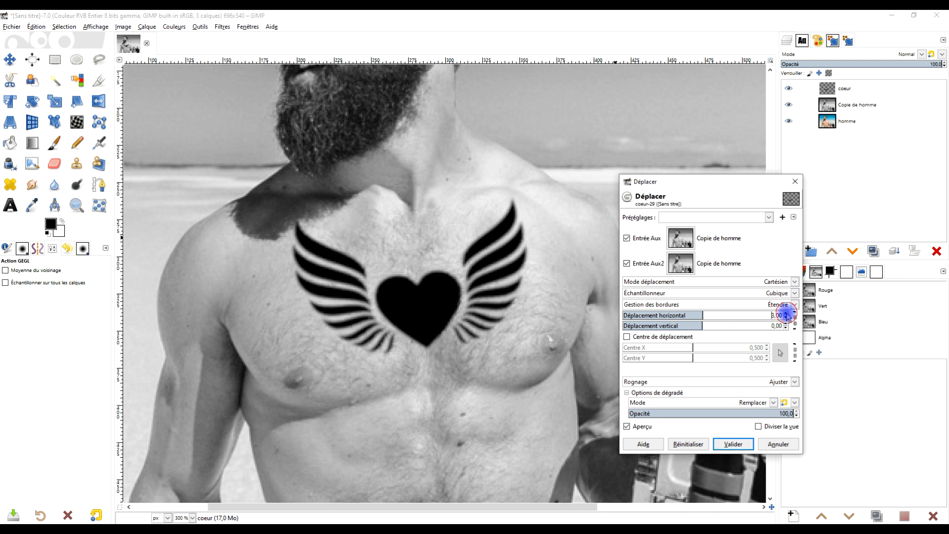
click(786, 313)
click(786, 317)
click(786, 318)
click(786, 323)
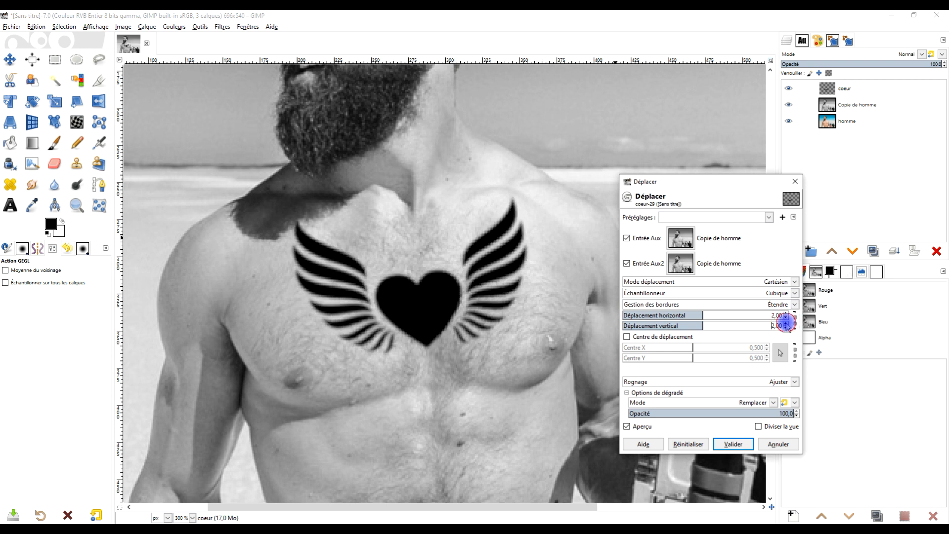
Step: Try a vertical displacement of -5,00 on the tattoo
click(786, 328)
click(786, 328)
click(786, 328)
click(786, 328)
click(787, 328)
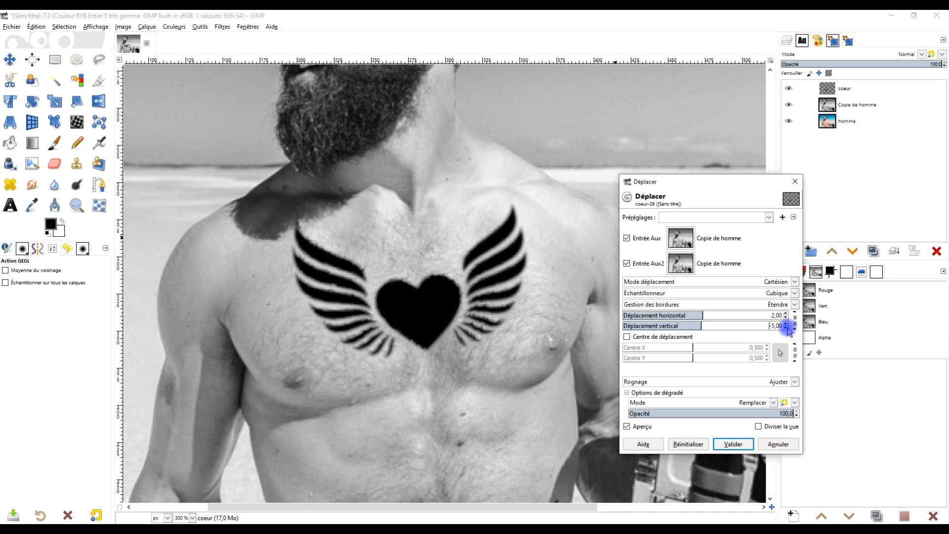
Step: Set the vertical displacement to 0,00
click(786, 324)
click(786, 324)
click(786, 324)
click(786, 324)
click(786, 323)
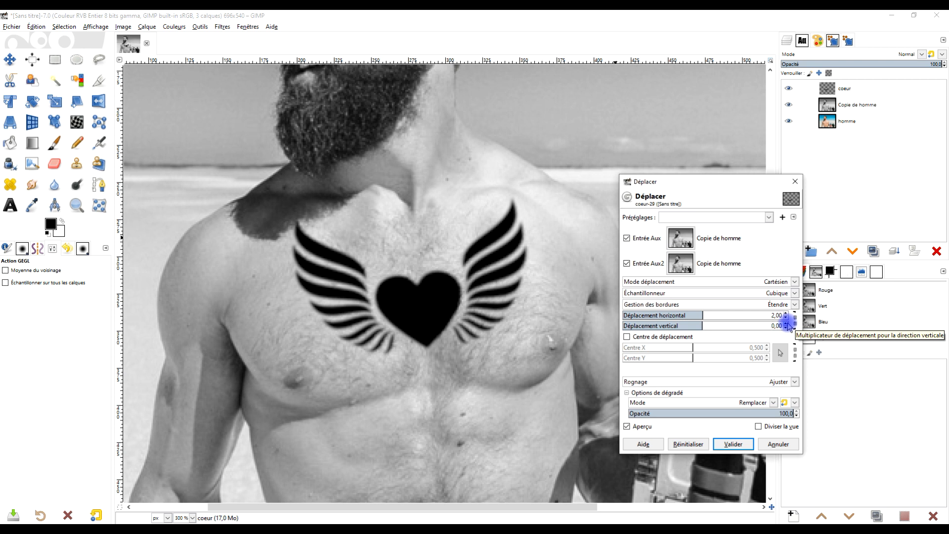
Step: Lower the horizontal displacement to about 0,00 and apply the Déplacer filter to the coeur layer
click(786, 314)
click(786, 314)
click(786, 317)
click(786, 318)
click(786, 317)
click(786, 317)
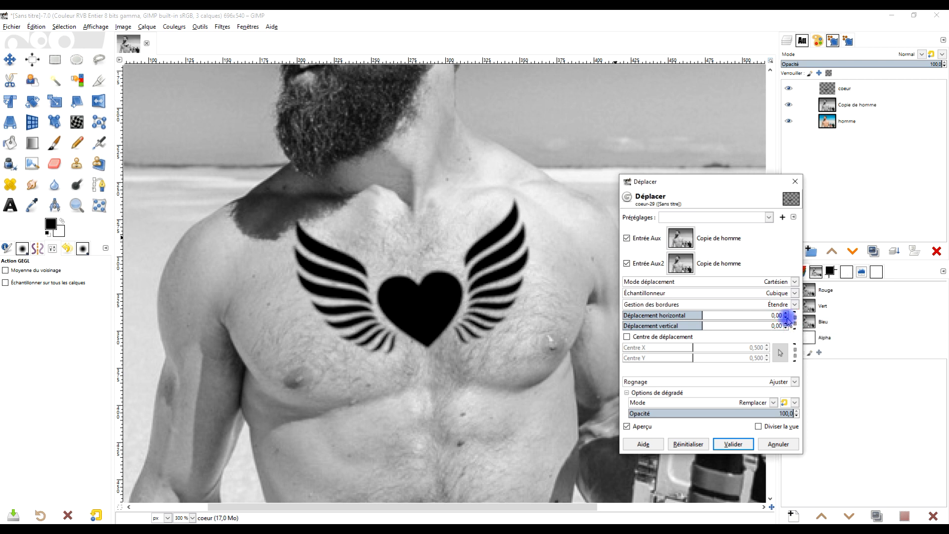
click(786, 317)
click(735, 444)
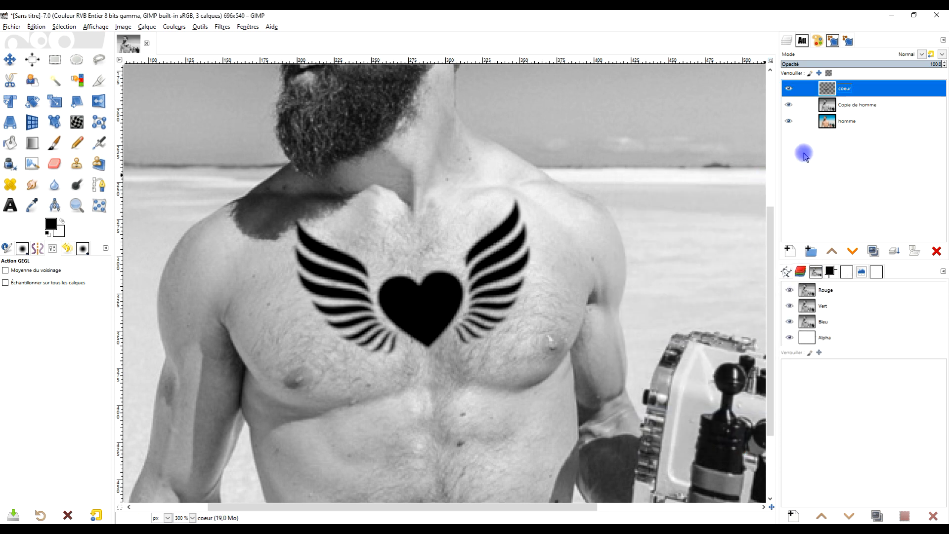
Step: Hide and reshow the coeur layer to compare, and create a selection from its alpha channel
click(789, 88)
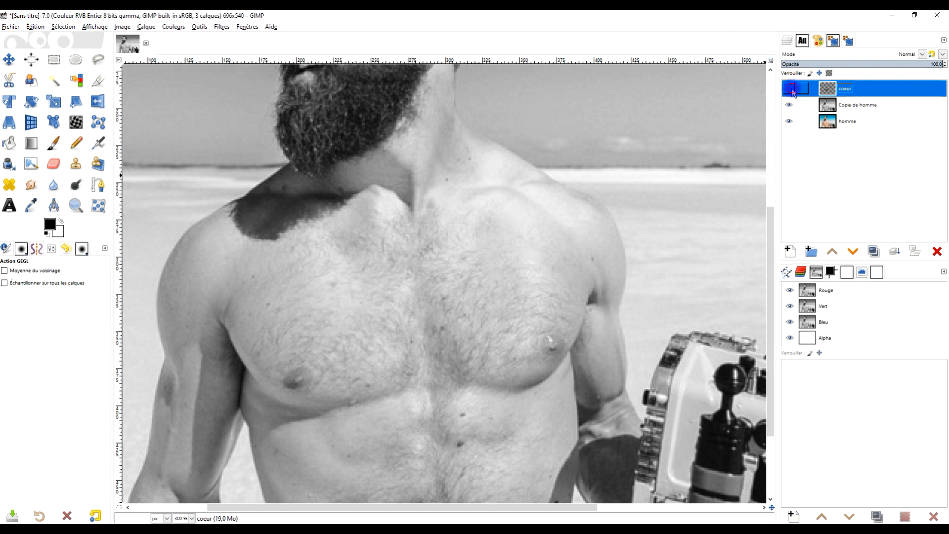
click(789, 89)
right_click(826, 97)
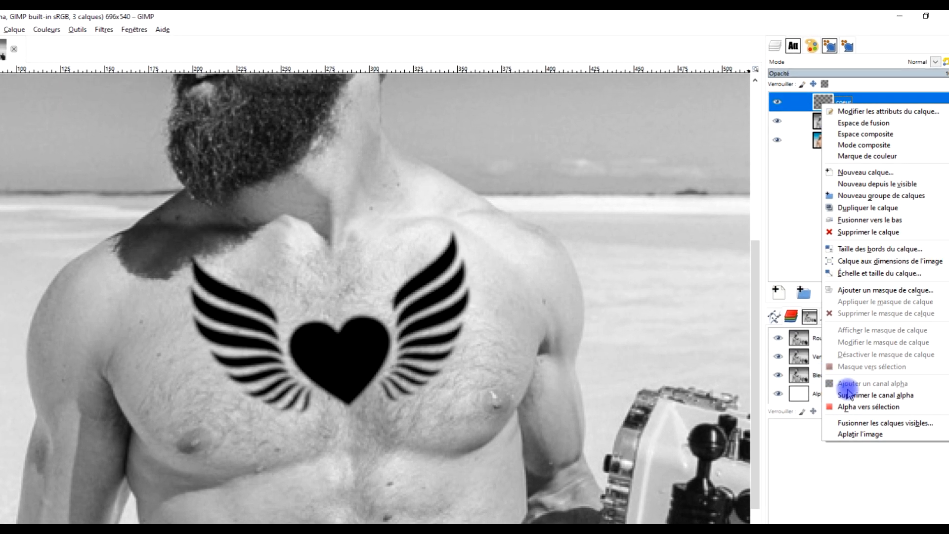
click(853, 407)
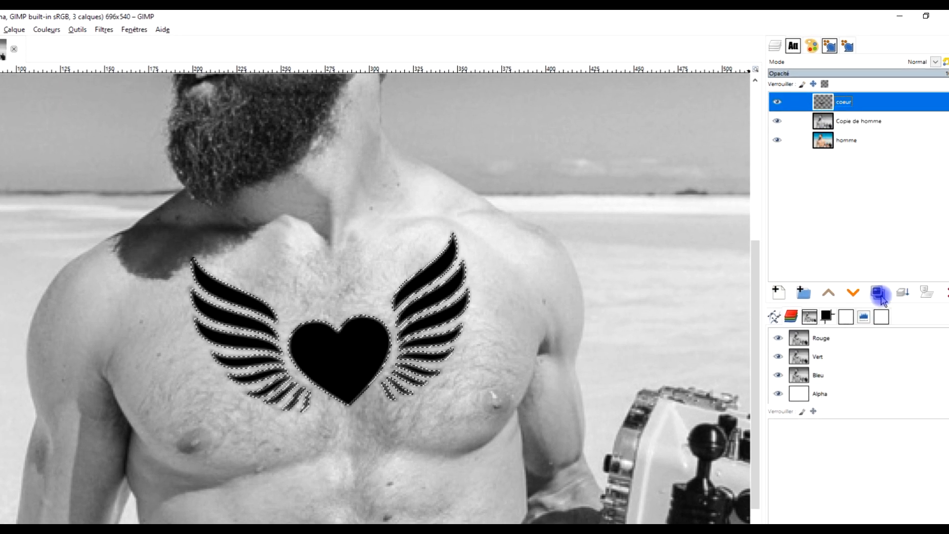
Step: Add a layer mask initialized from the selection to the Copie de homme layer
right_click(831, 126)
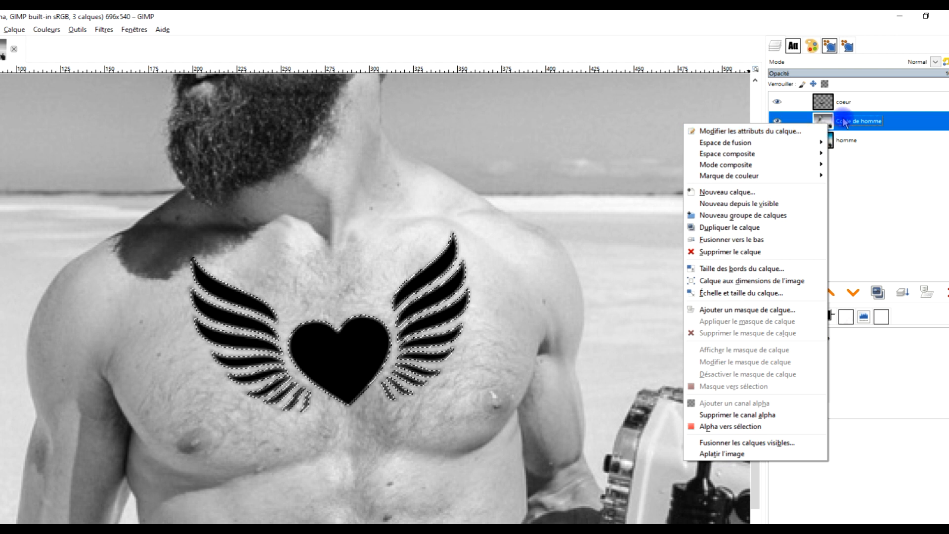
click(765, 311)
click(712, 323)
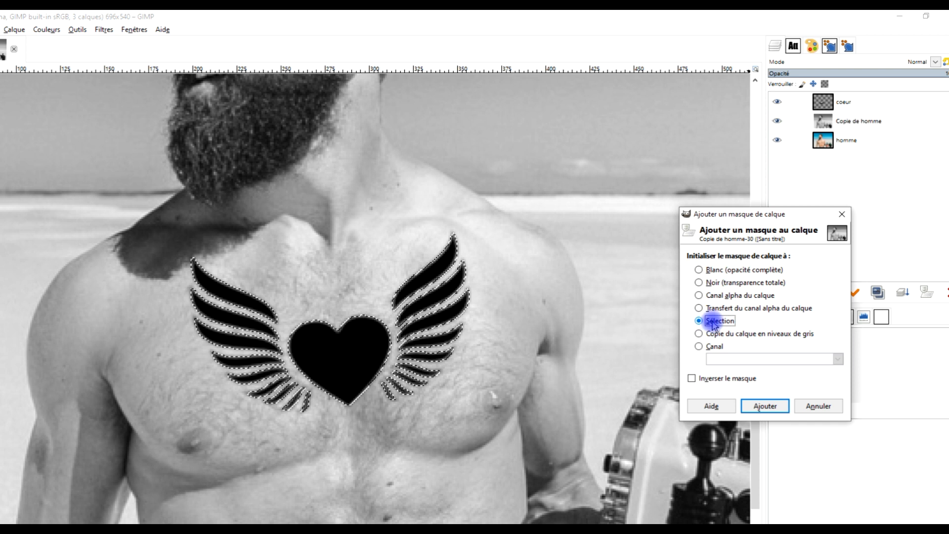
click(775, 407)
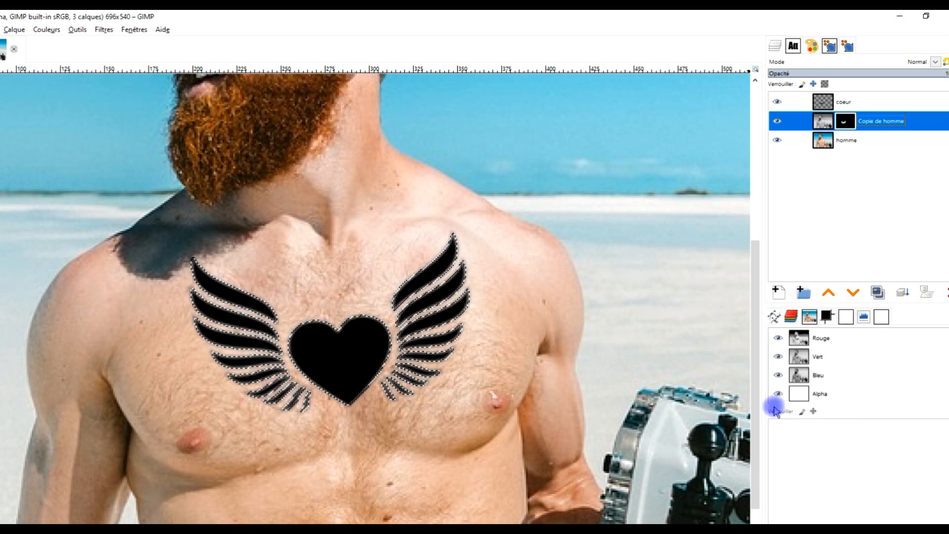
Step: Apply the layer mask of the Copie de homme layer and clear the selection
right_click(845, 124)
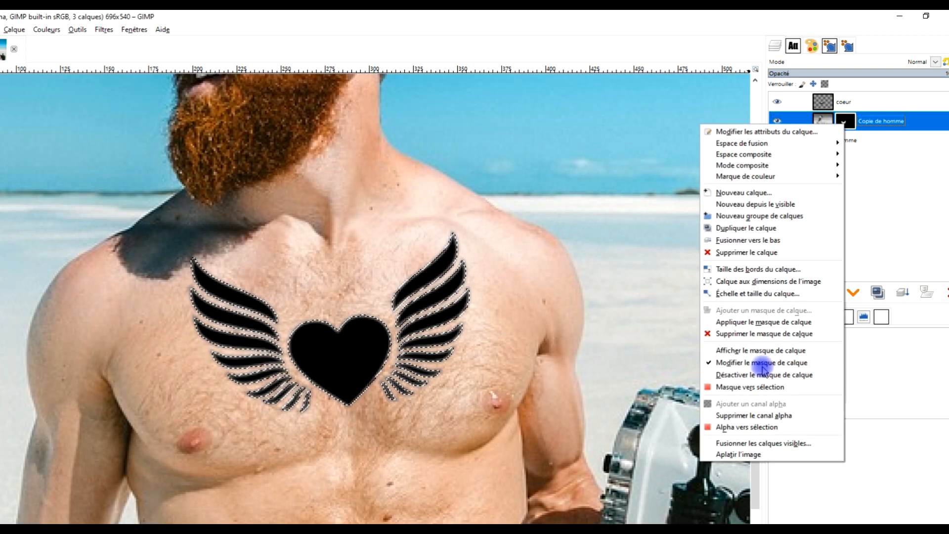
click(763, 322)
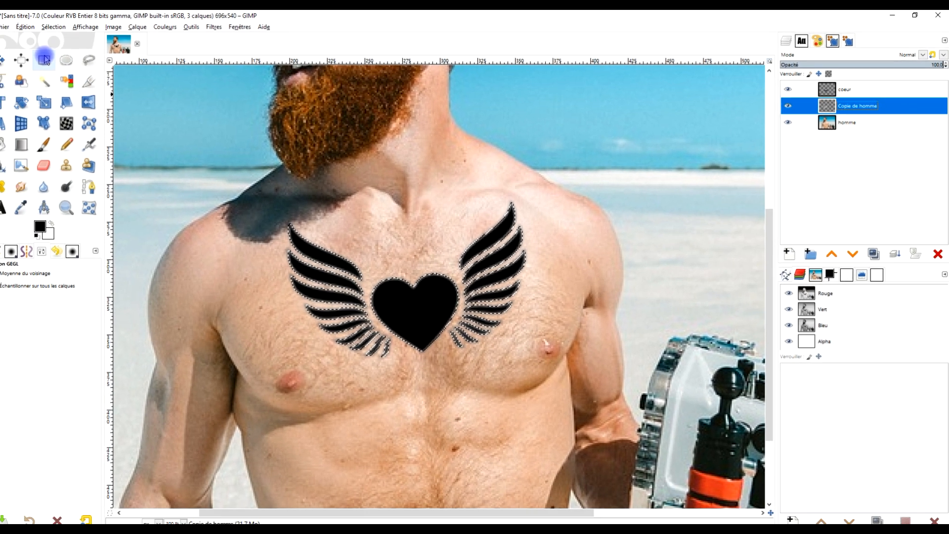
click(63, 27)
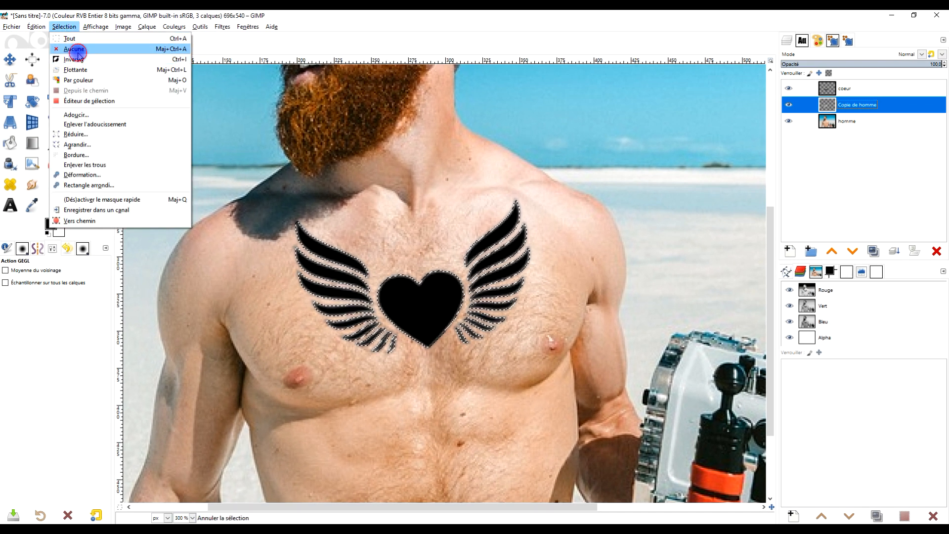
click(74, 49)
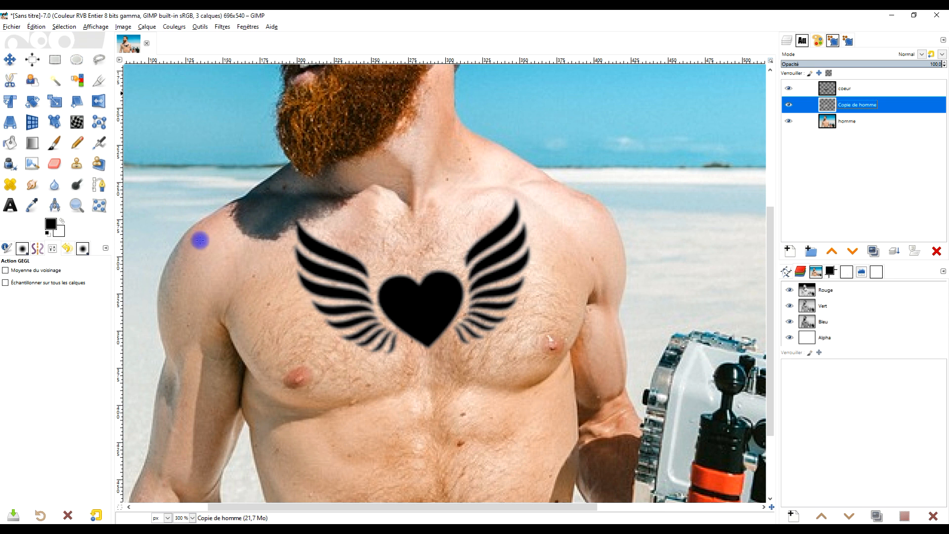
Step: Merge the coeur layer down onto Copie de homme and rename the merged layer coeur
click(859, 89)
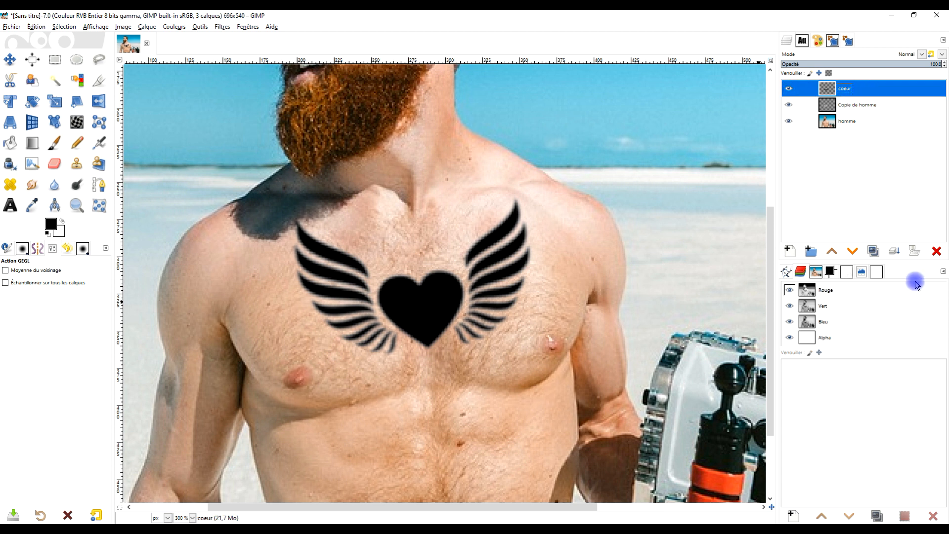
click(896, 251)
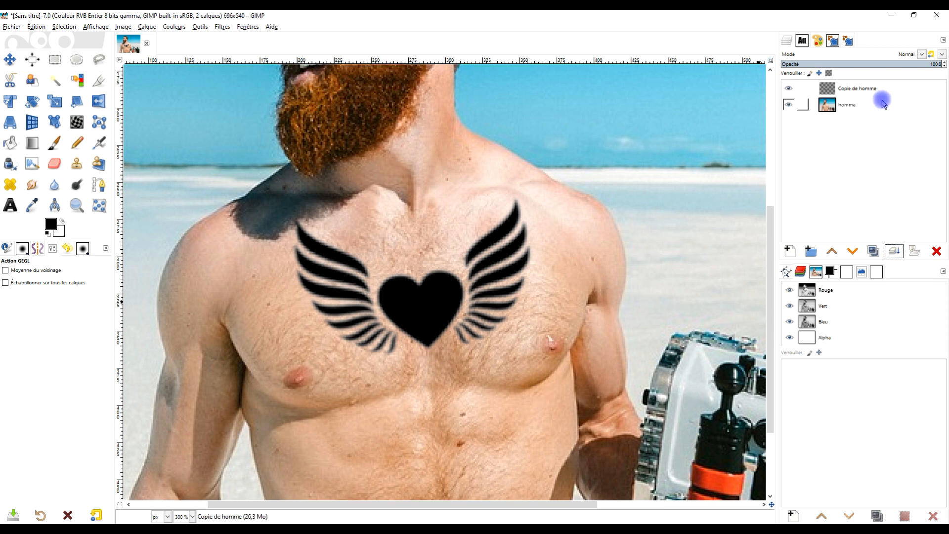
double_click(858, 89)
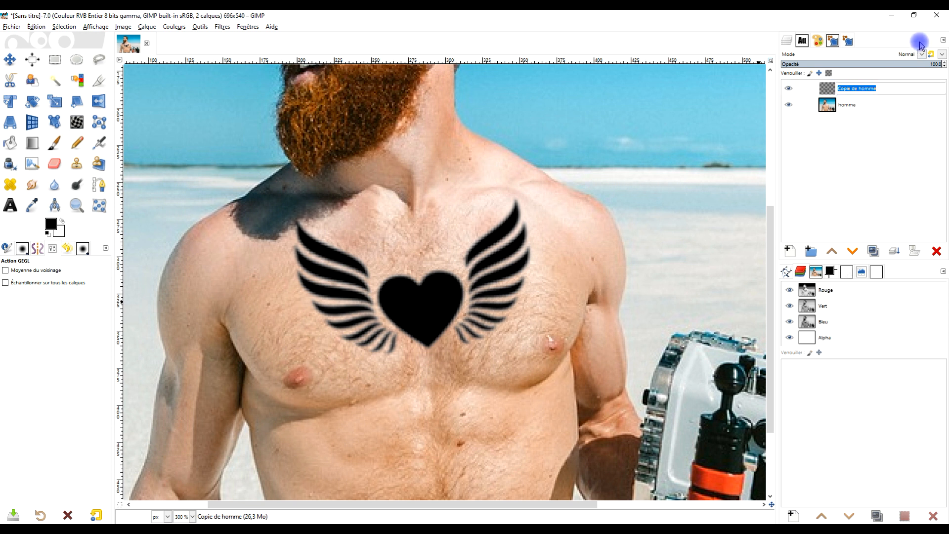
text(coeur)
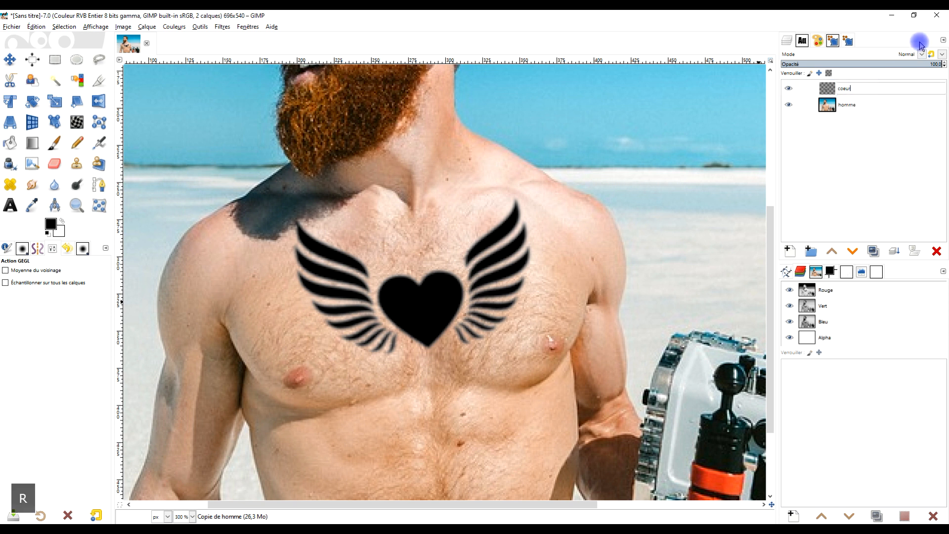
key(Return)
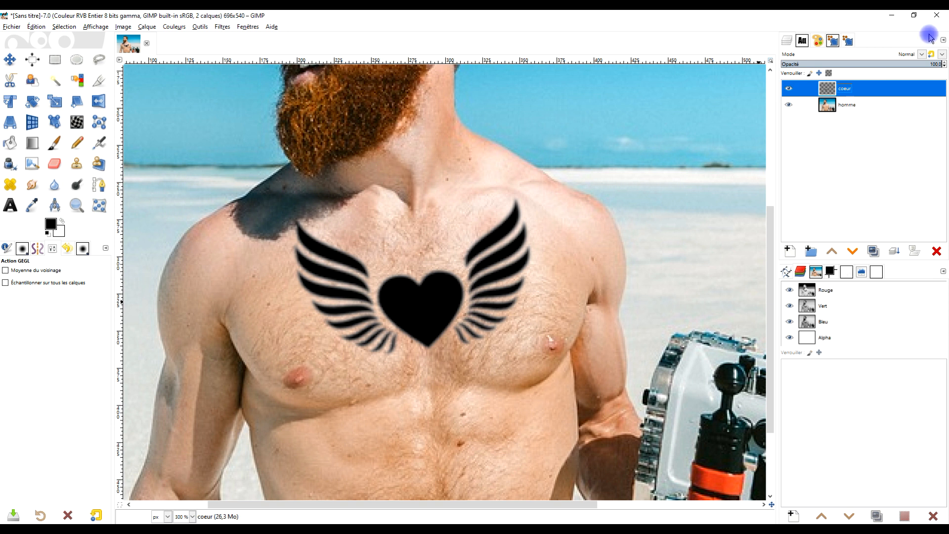
Step: Set the blend mode of the merged coeur layer to Lumière douce
click(915, 56)
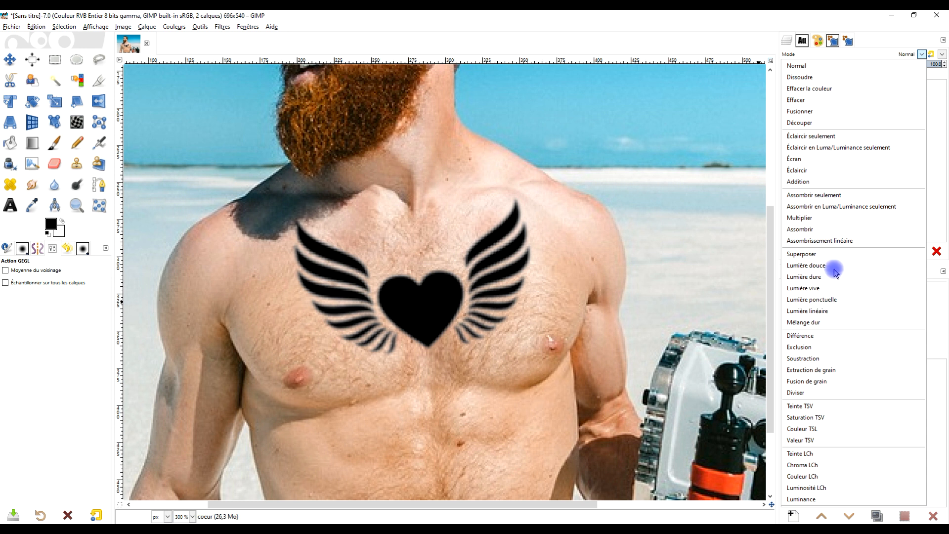
click(805, 265)
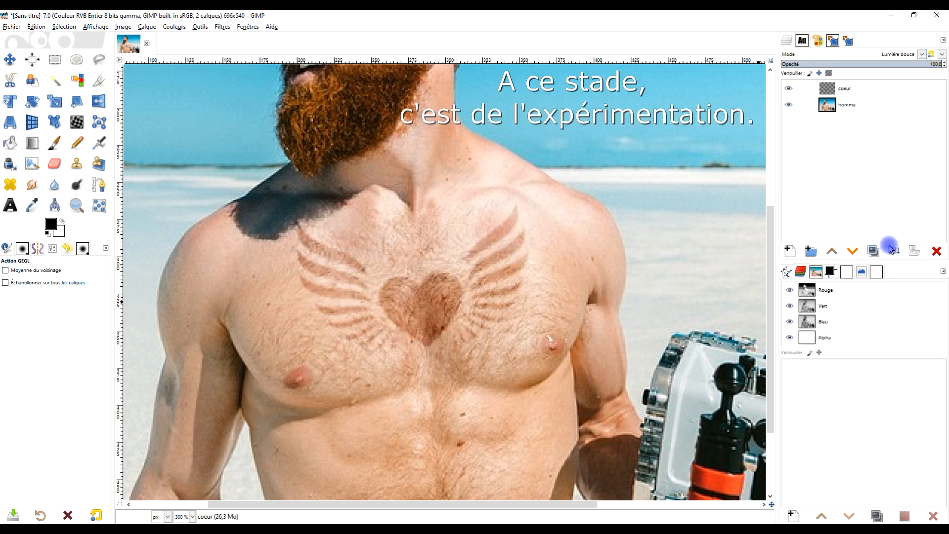
Step: Duplicate the coeur layer twice and lower the opacity of the topmost copy to 21.5
click(875, 251)
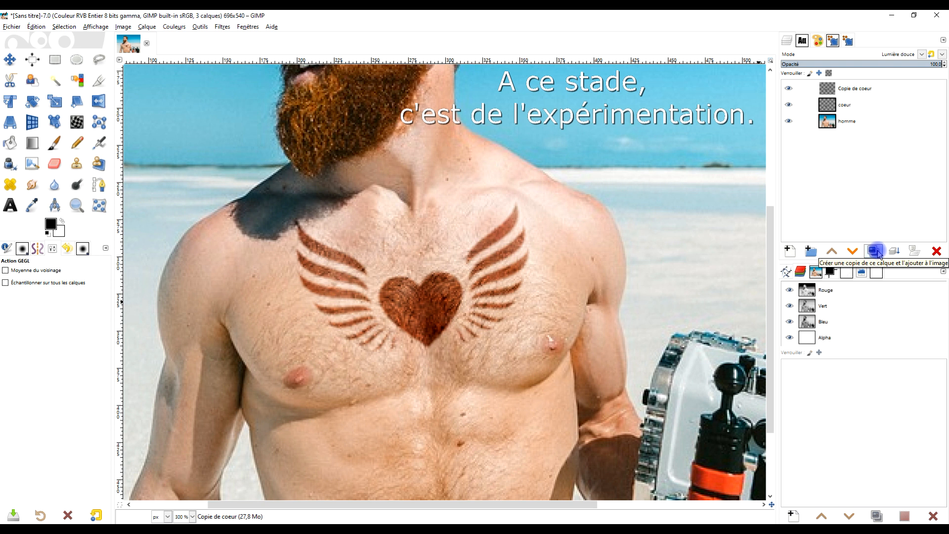
click(875, 251)
drag(881, 63, 818, 63)
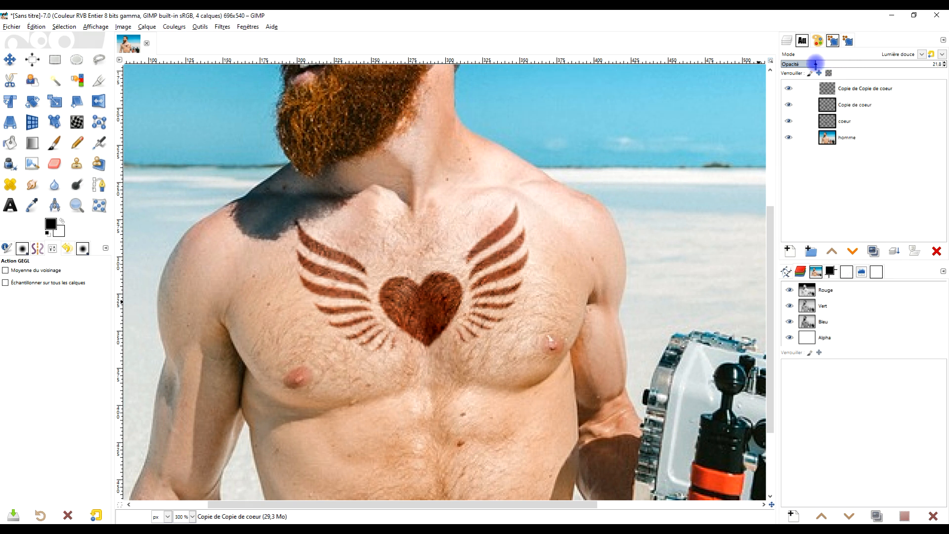
Step: Duplicate the Copie de Copie de coeur layer and set the new copy's blend mode to Multiplier
click(850, 91)
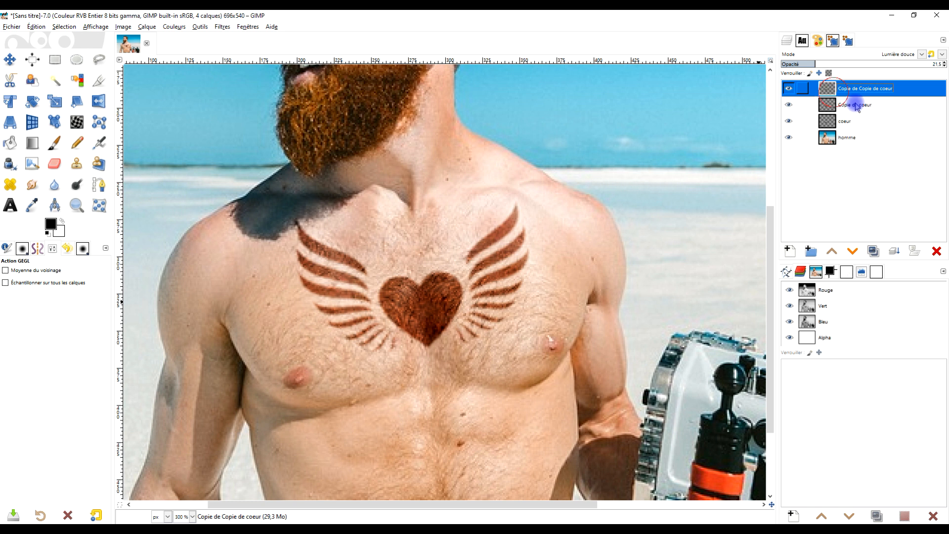
click(874, 251)
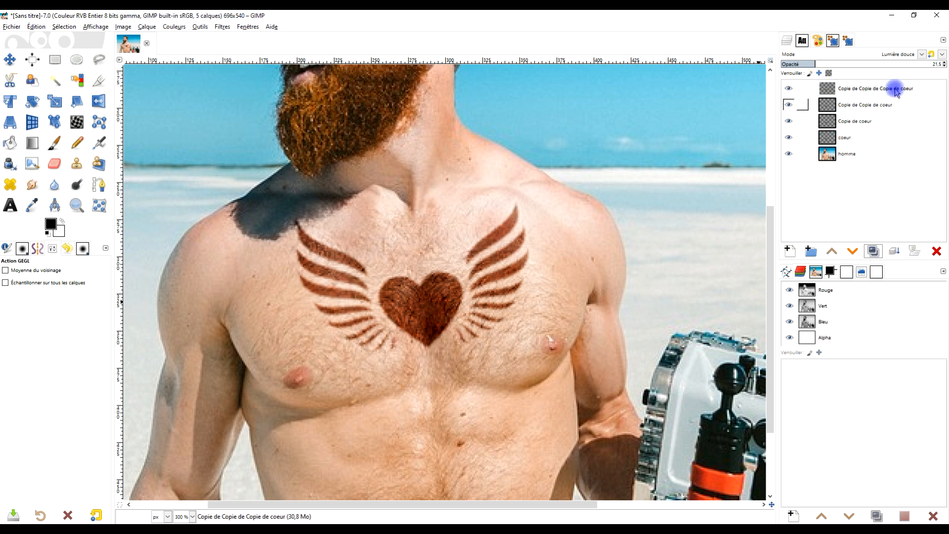
click(898, 55)
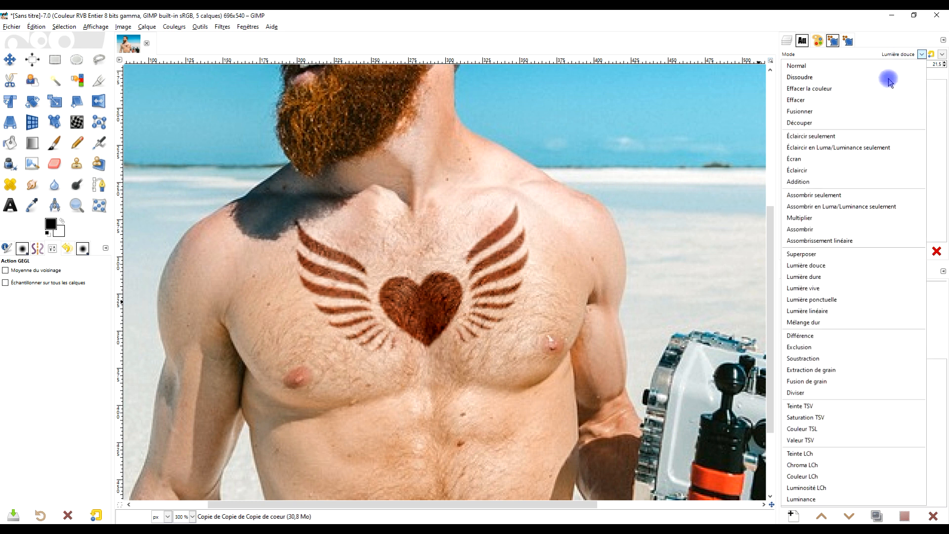
click(840, 217)
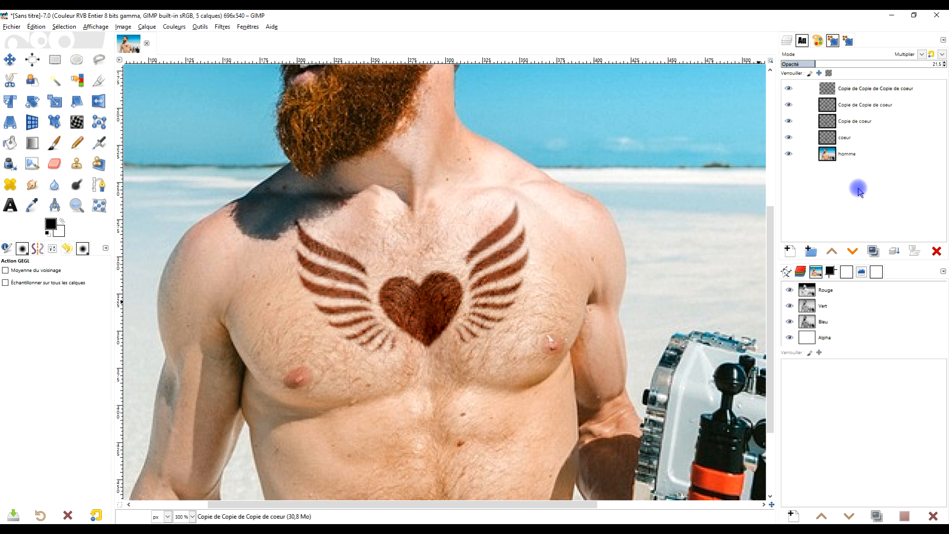
Step: Raise the opacity of the Multiplier copy to 37.4 and toggle its visibility to compare the tattoo
click(821, 64)
mouse_move(824, 63)
mouse_down()
mouse_move(862, 64)
mouse_move(839, 63)
mouse_up()
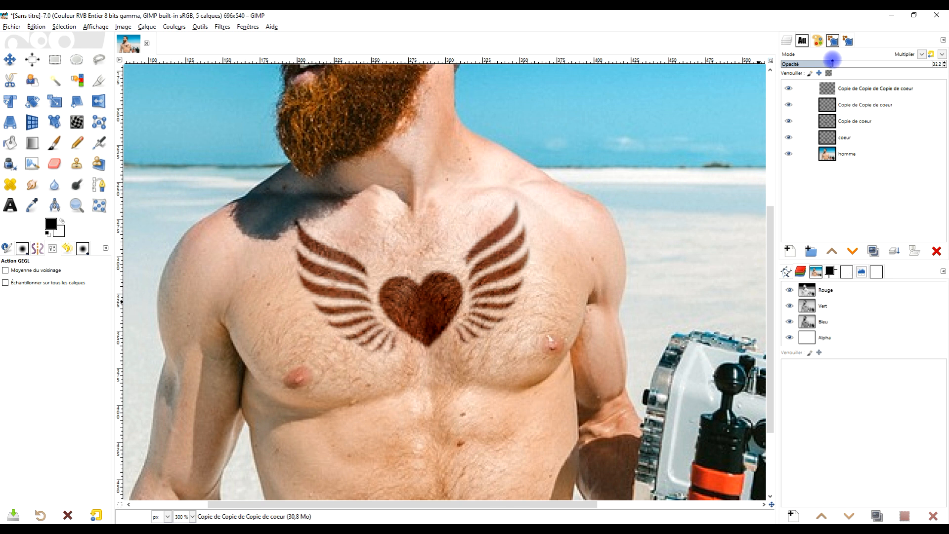
mouse_move(831, 62)
mouse_down()
mouse_move(872, 63)
mouse_move(842, 64)
mouse_up()
click(789, 88)
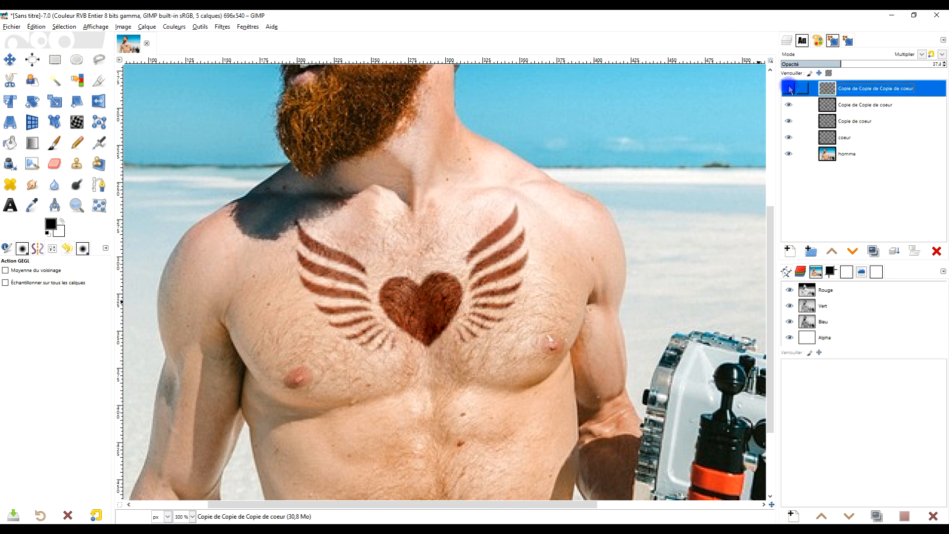
click(789, 89)
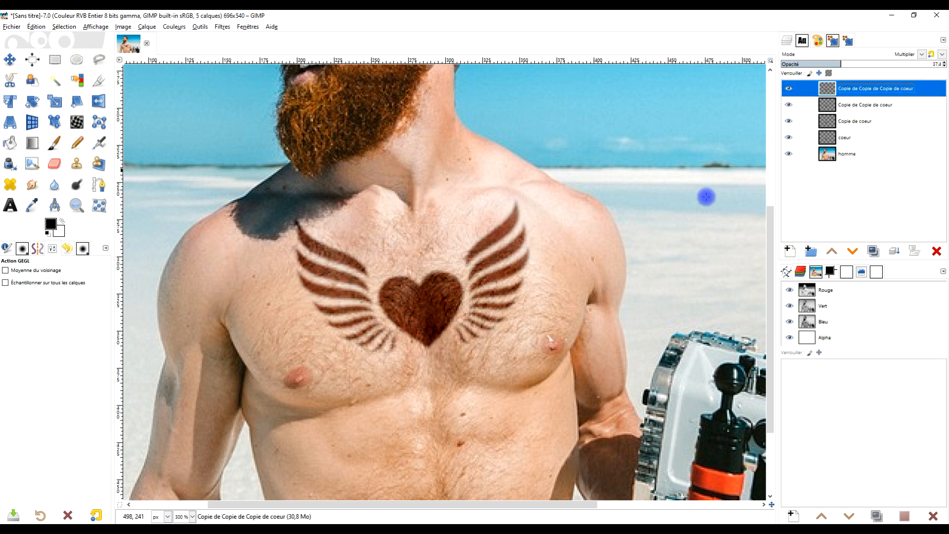
Step: Check the tattoo on the whole figure and lower the Multiplier copy's opacity to 21.8
scroll(503, 254, down, 2)
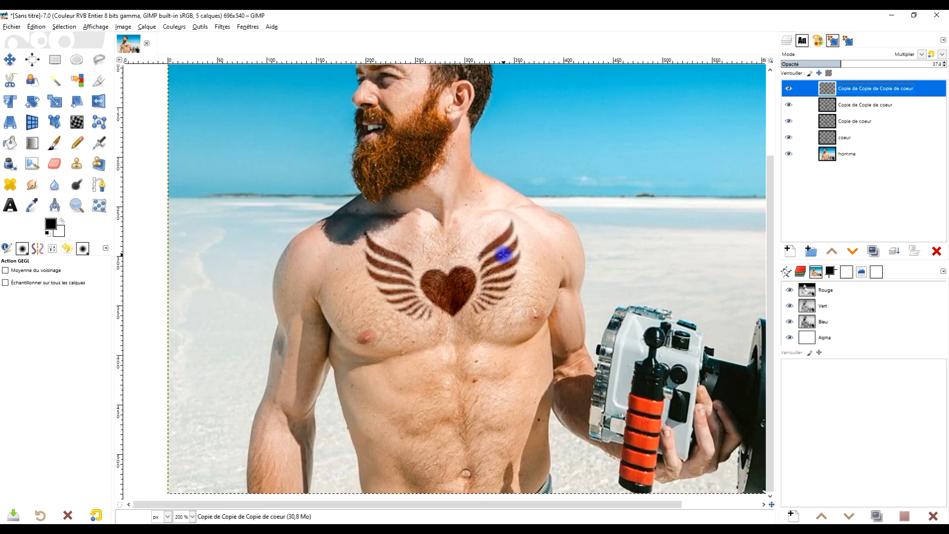
scroll(510, 234, up, 1)
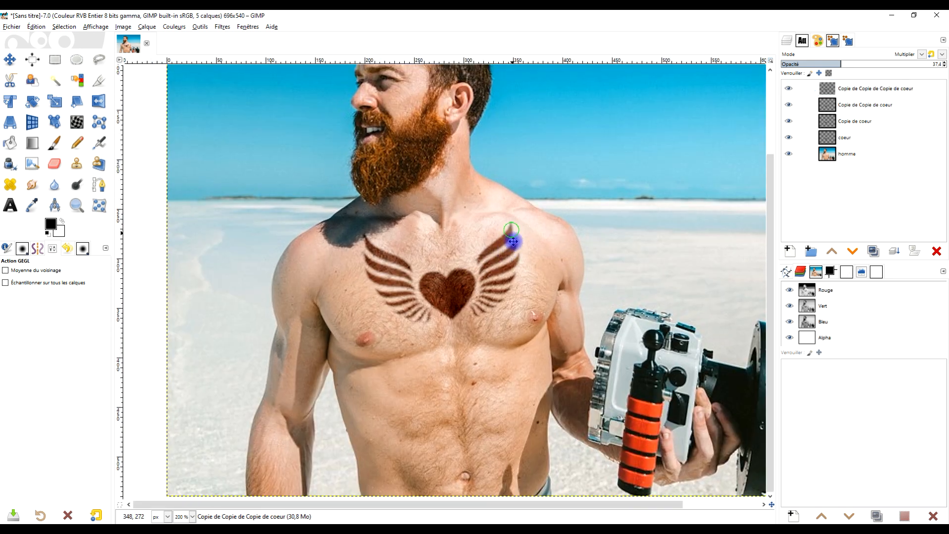
scroll(510, 235, up, 2)
drag(840, 61, 818, 63)
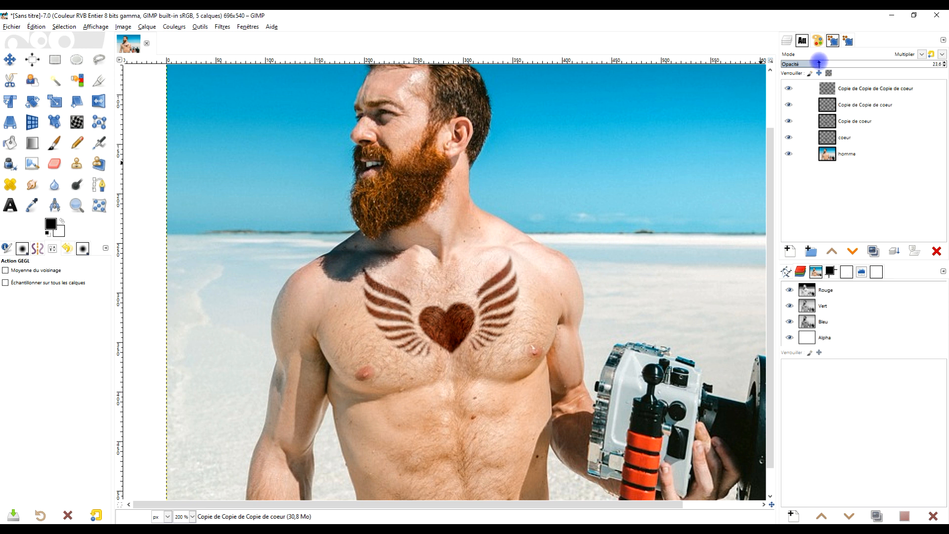
Step: Try the Copie de Copie de coeur layer at an opacity of 5.2, and delete that layer
click(848, 104)
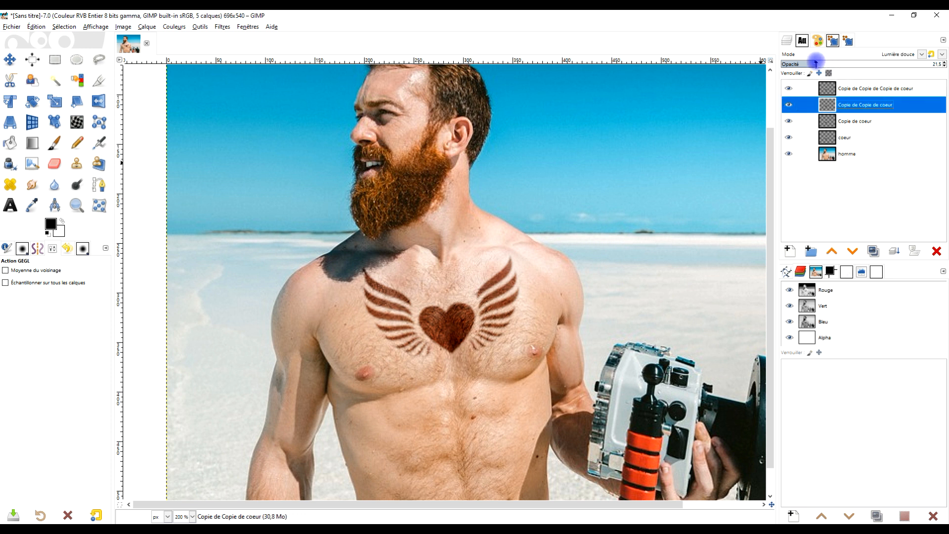
drag(802, 63, 789, 58)
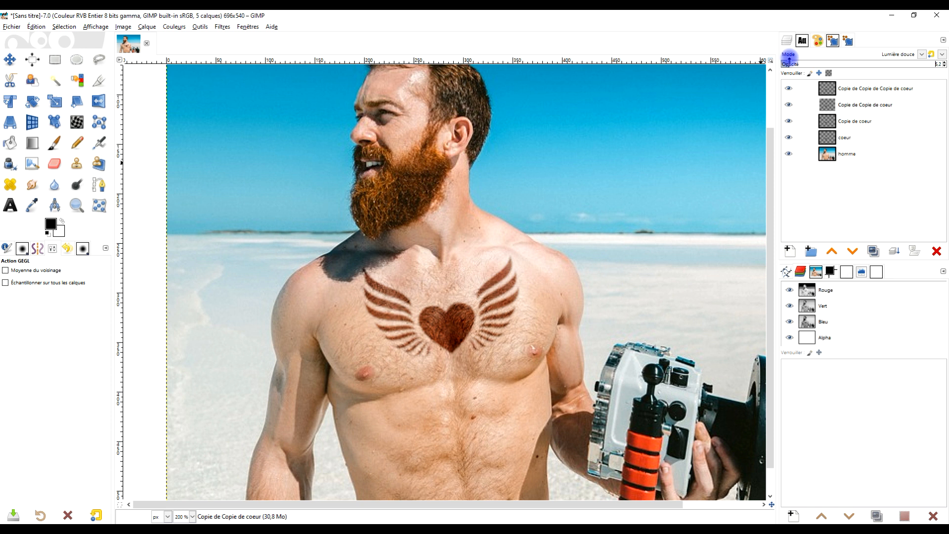
click(789, 104)
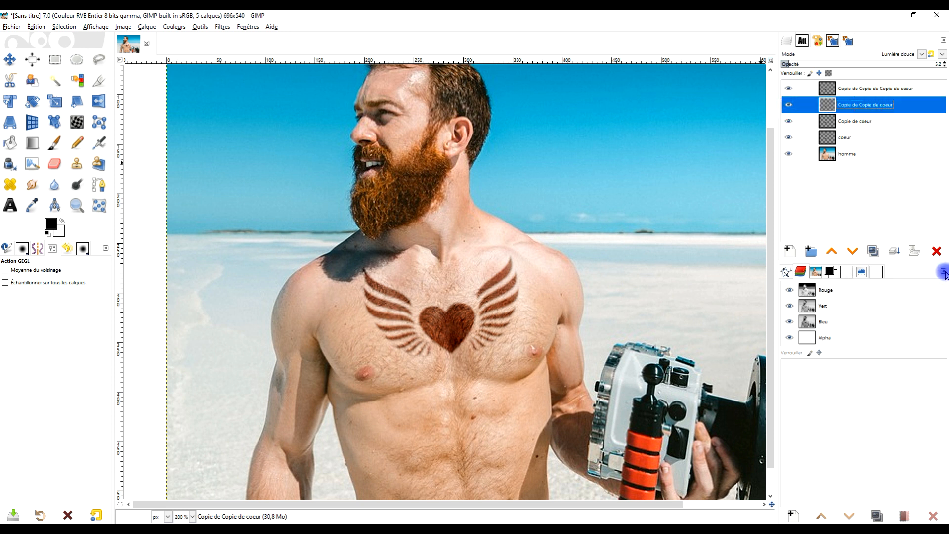
click(937, 251)
click(789, 105)
click(789, 105)
click(859, 105)
Step: Set the opacity of the topmost Multiplier layer to 34.0 and rename it multiplier couer
click(857, 88)
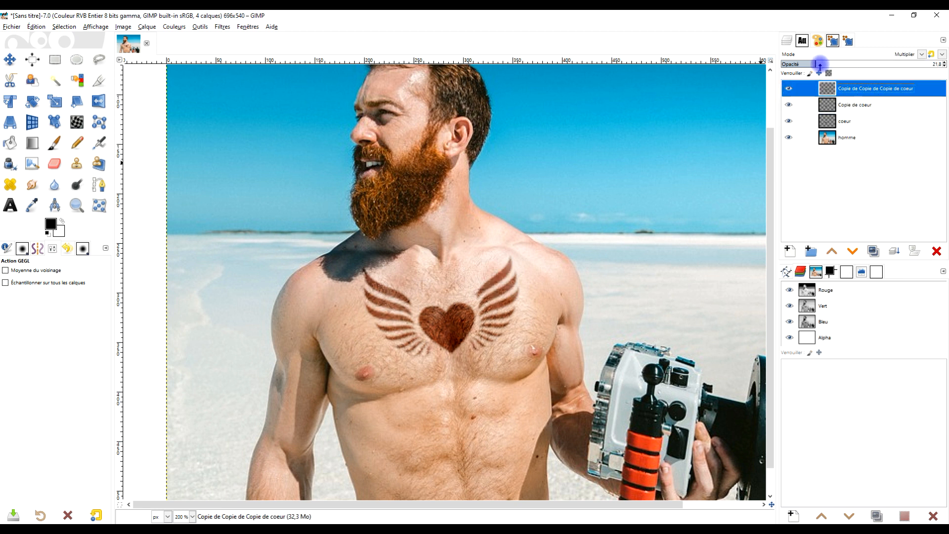
drag(819, 63, 834, 65)
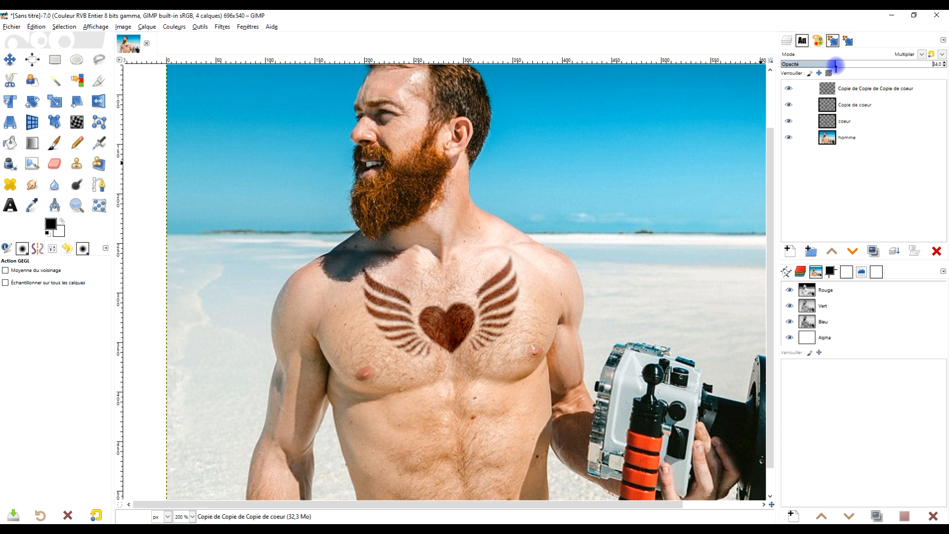
double_click(862, 88)
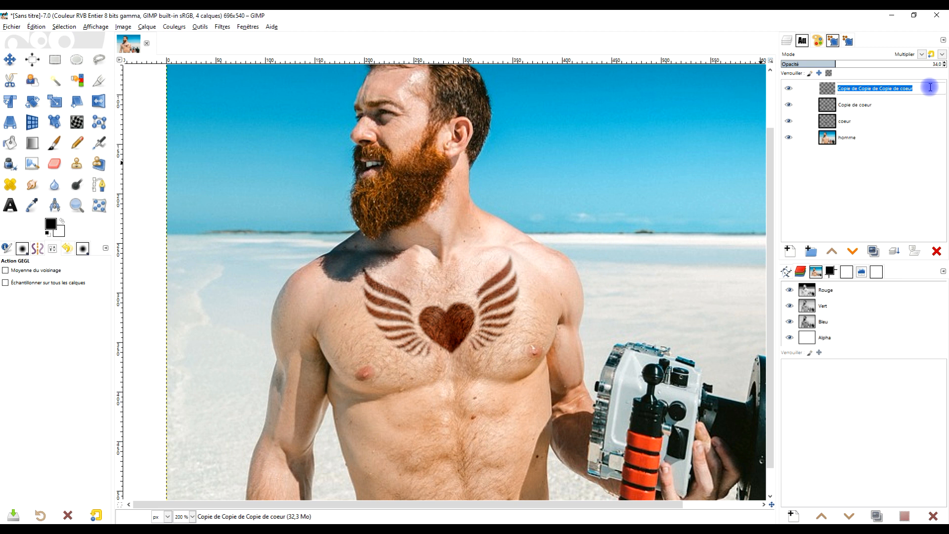
text(multiplier couer)
key(Return)
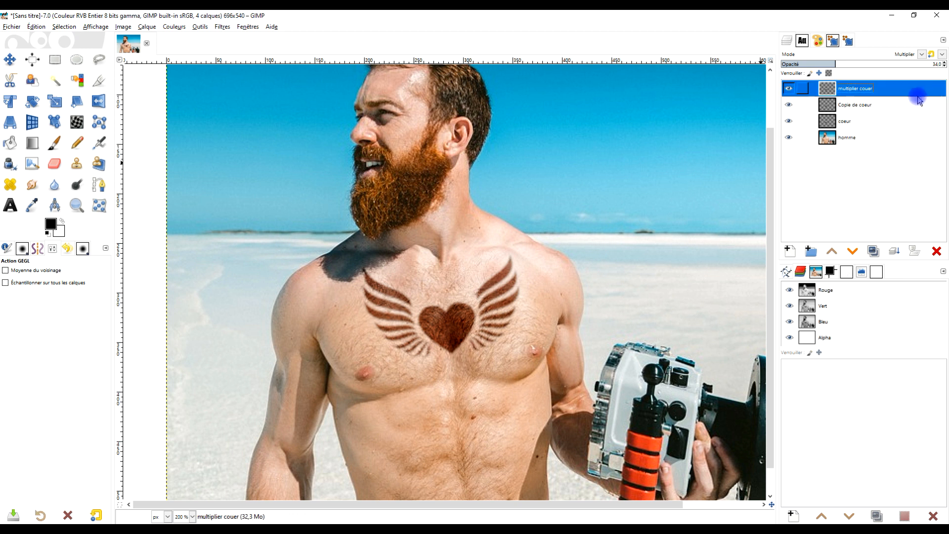
Step: Rename the Copie de coeur layer as lumière douce
click(873, 104)
double_click(863, 106)
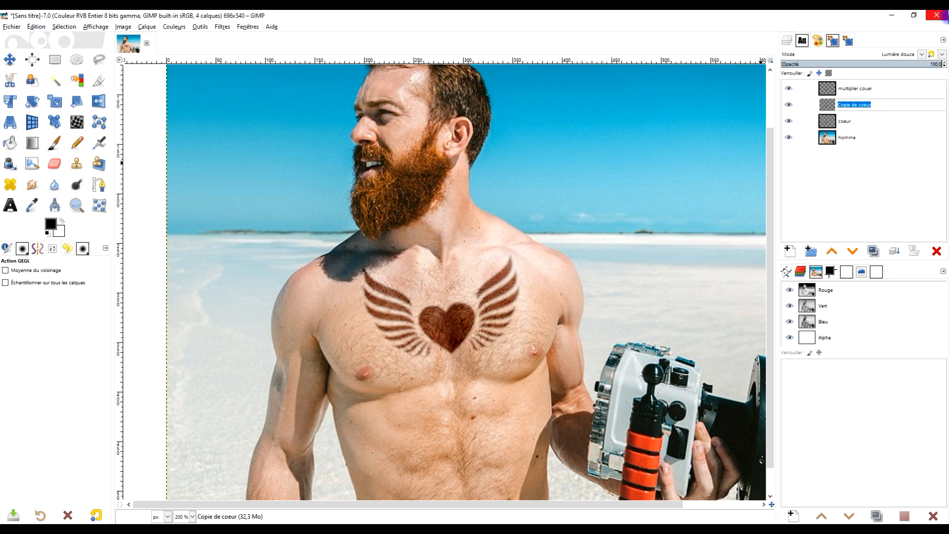
key(Caps_Lock)
text(Mumière douce)
key(Return)
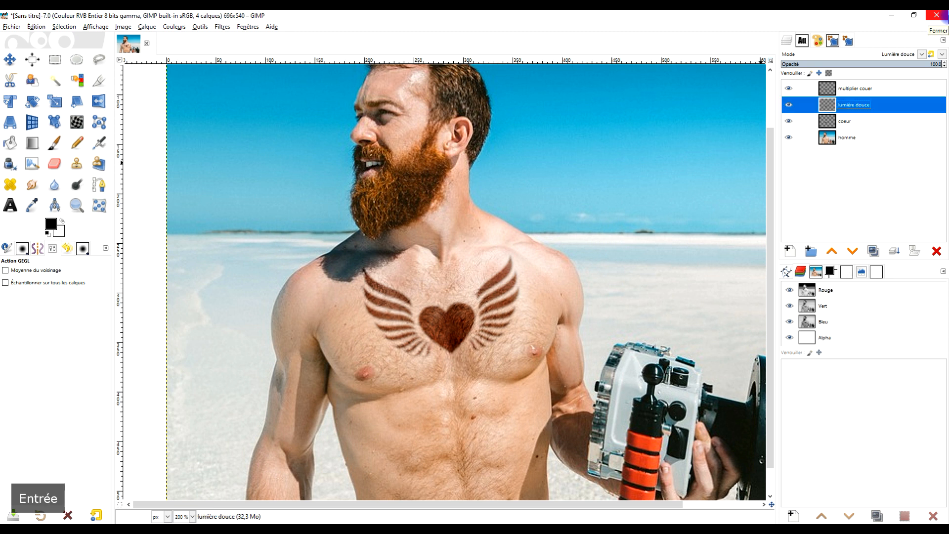
Step: Rename the coeur layer directly above homme as lumière douce coeur
click(863, 120)
click(863, 120)
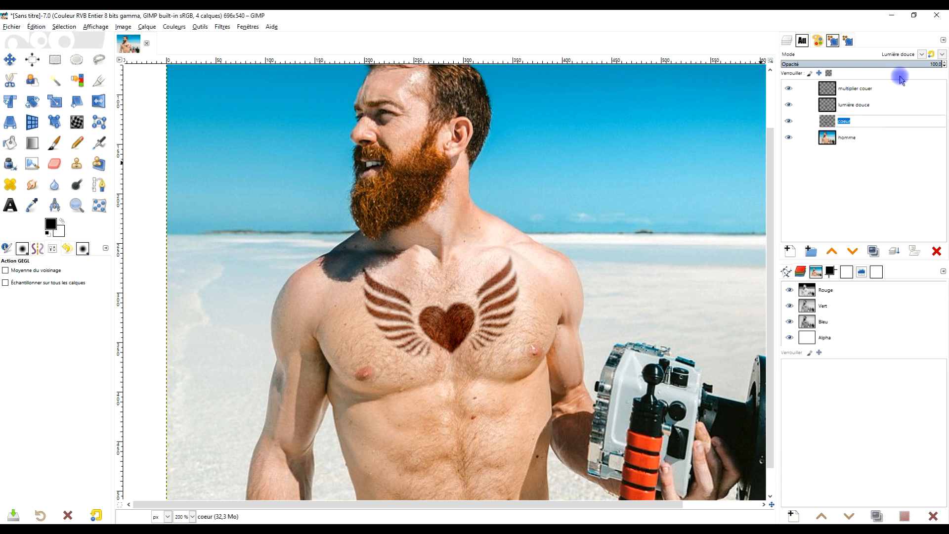
text(lumière douce coeu)
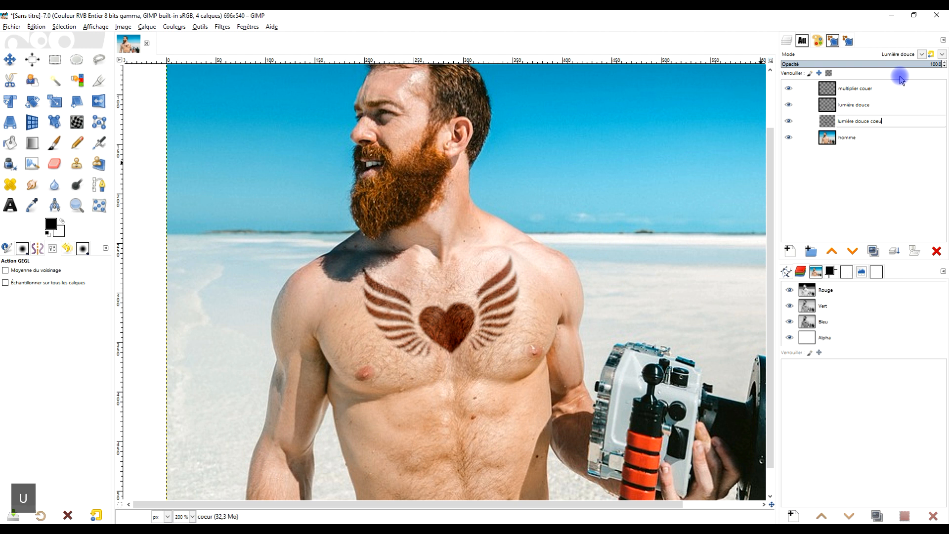
text(r)
key(Return)
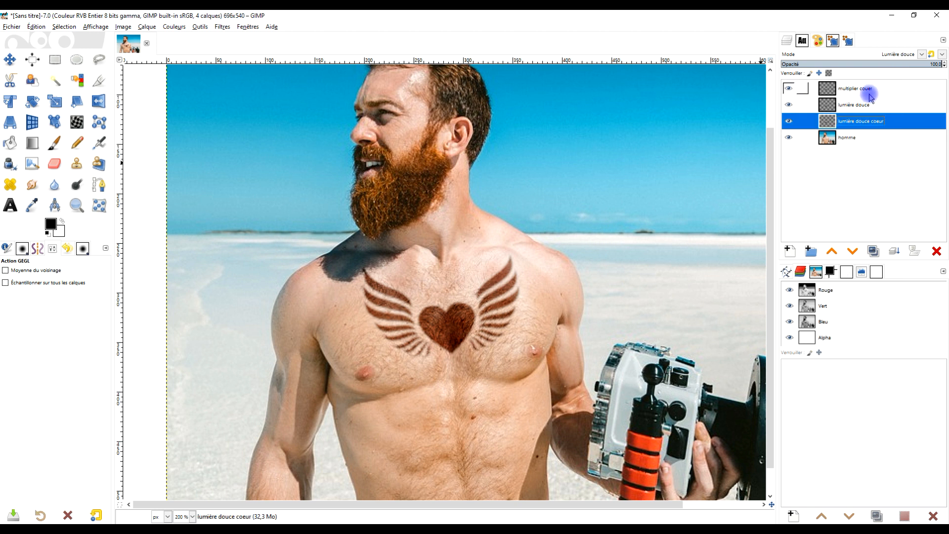
Step: Extend the name of the lumière douce layer to lumière douce coeur
double_click(893, 105)
click(893, 105)
text(coeur)
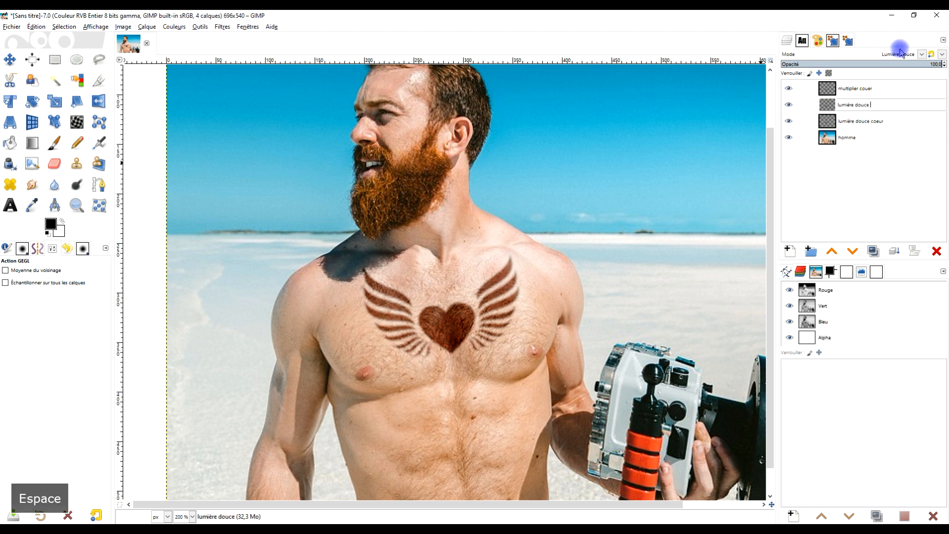
key(Return)
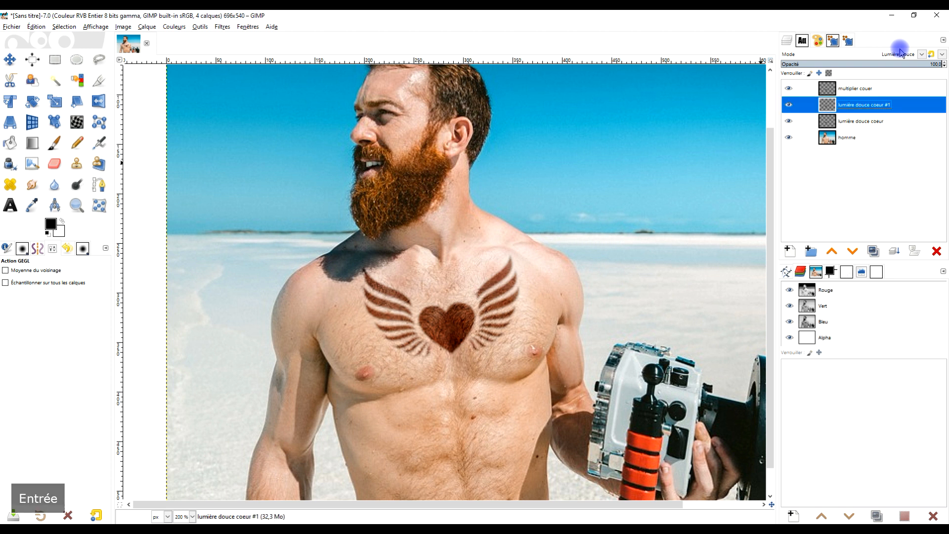
Step: Correct the spelling of the topmost layer's name to multiplier coeur
double_click(878, 89)
click(878, 90)
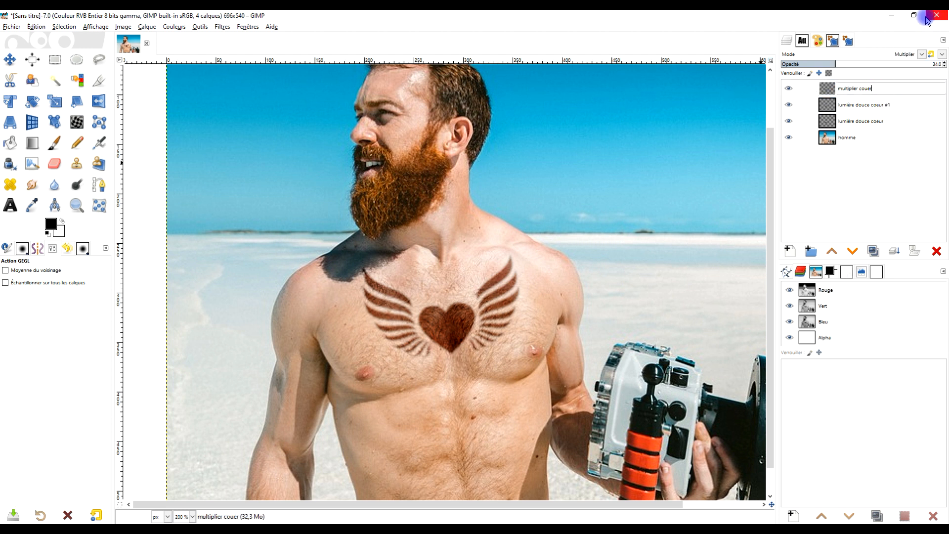
key(BackSpace)
key(BackSpace)
key(BackSpace)
text(oeur)
key(Return)
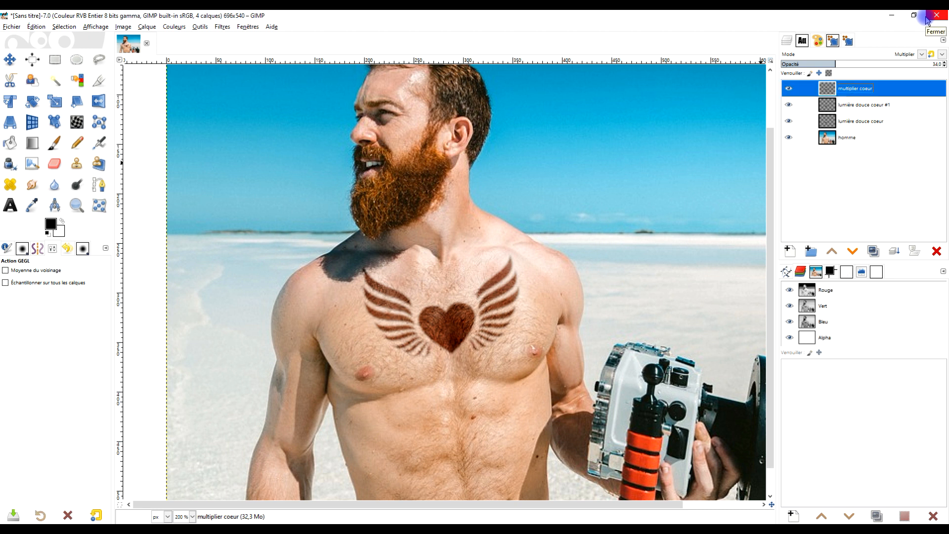
Step: Compare the tattoo with the multiplier coeur and lumière douce coeur #1 layers hidden and shown, and view the whole photo
scroll(471, 206, up, 1)
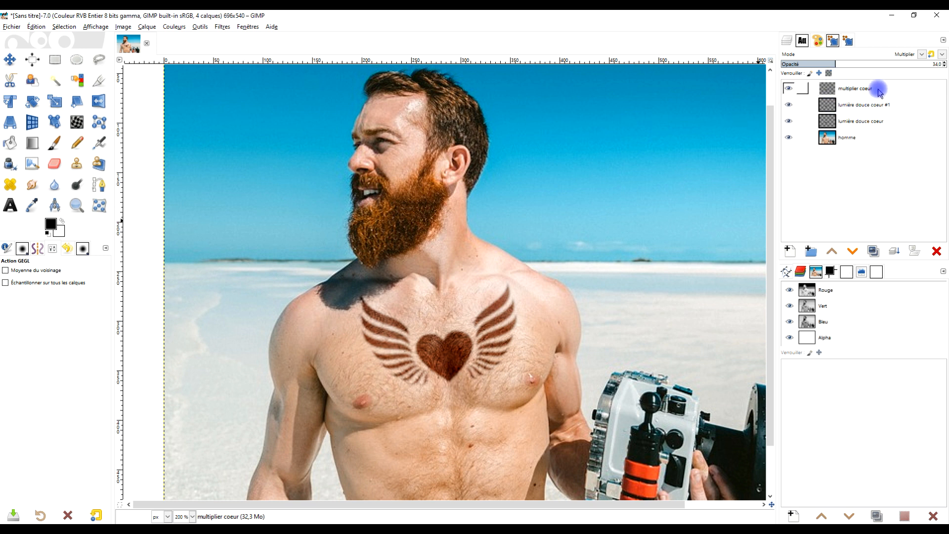
click(790, 89)
click(790, 90)
click(789, 105)
click(789, 105)
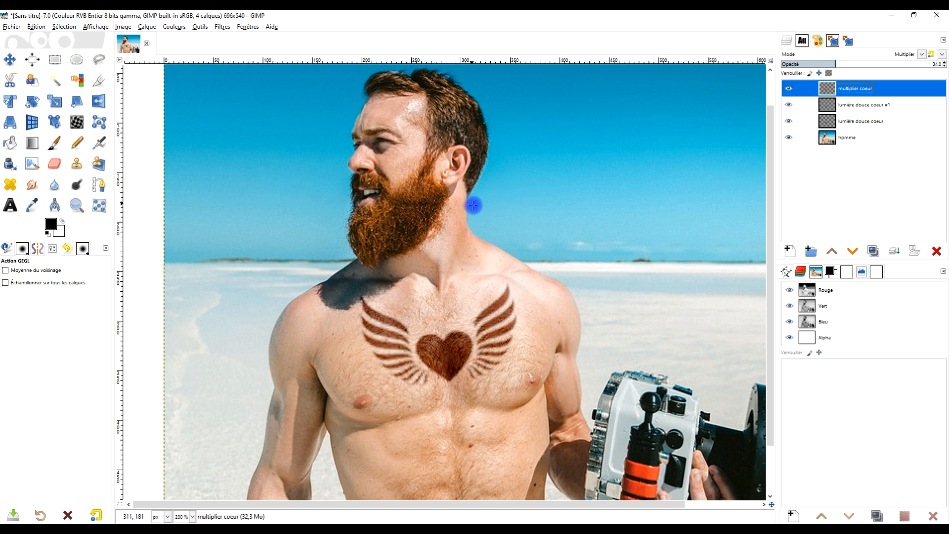
ctrl+scroll(465, 225, down, 1)
drag(502, 228, 394, 222)
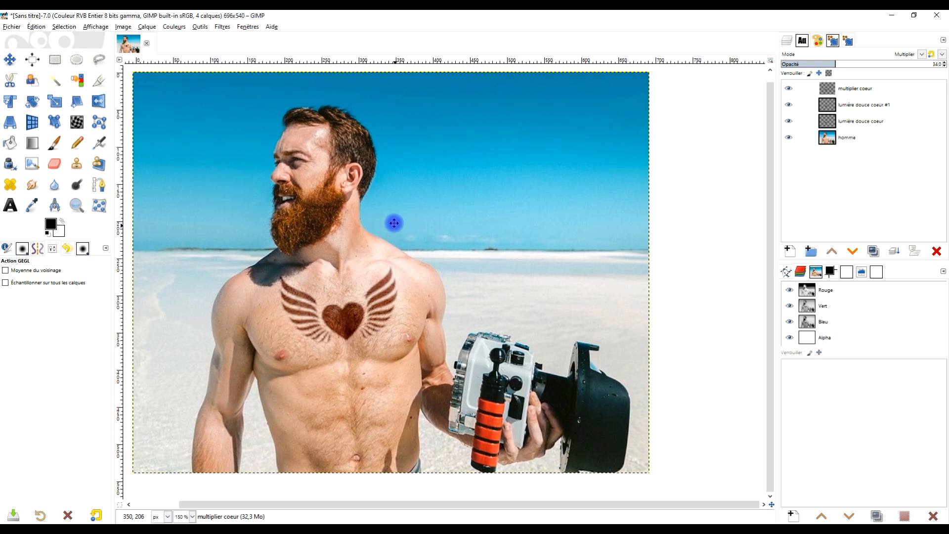
Step: Lower the opacity of the multiplier coeur layer to 20.2
click(859, 88)
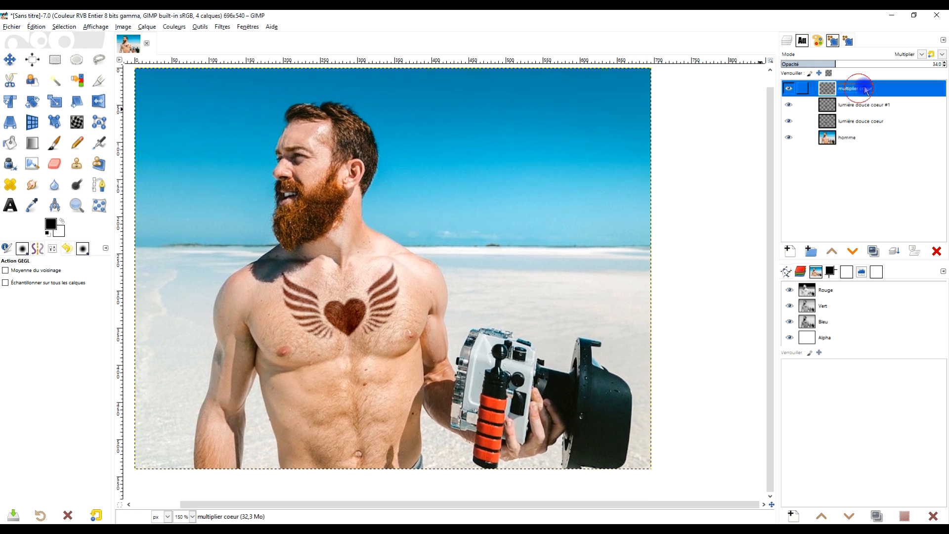
drag(837, 64, 806, 65)
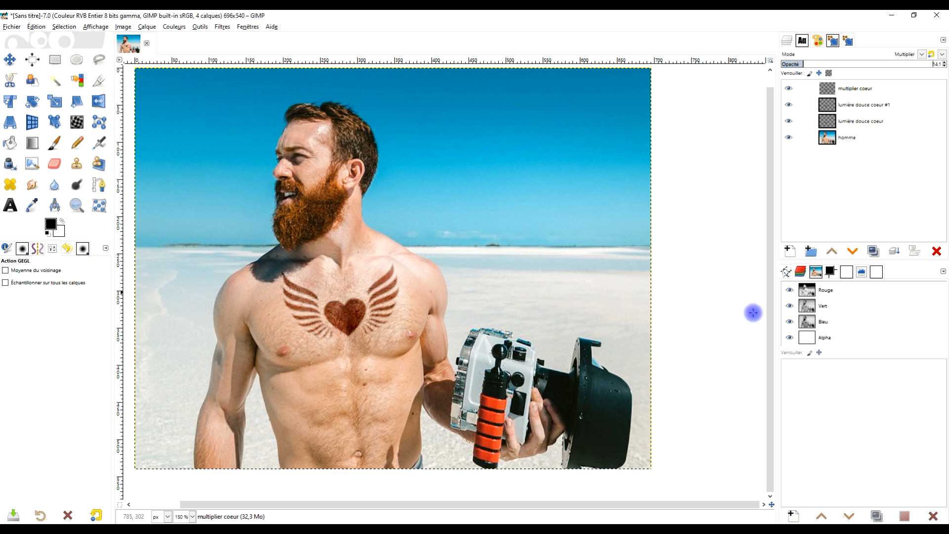
drag(799, 63, 829, 66)
click(813, 65)
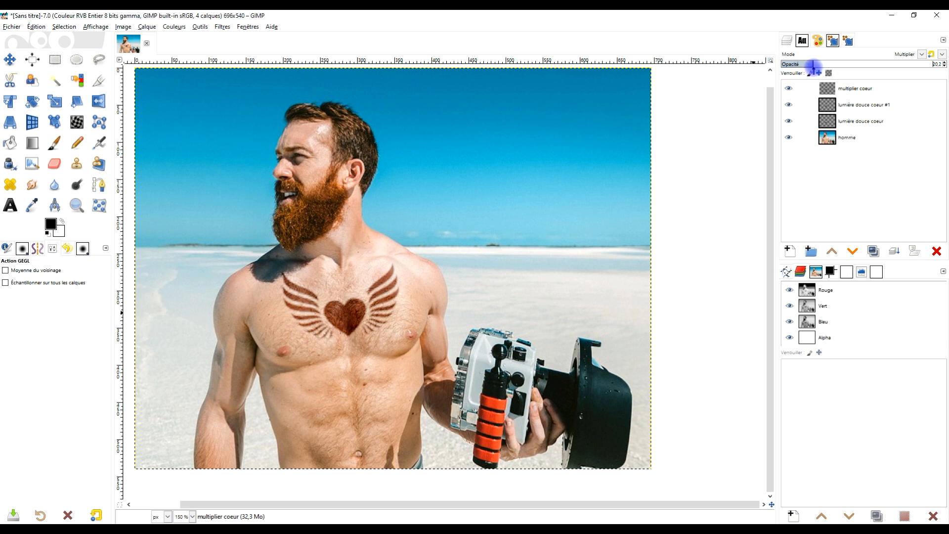